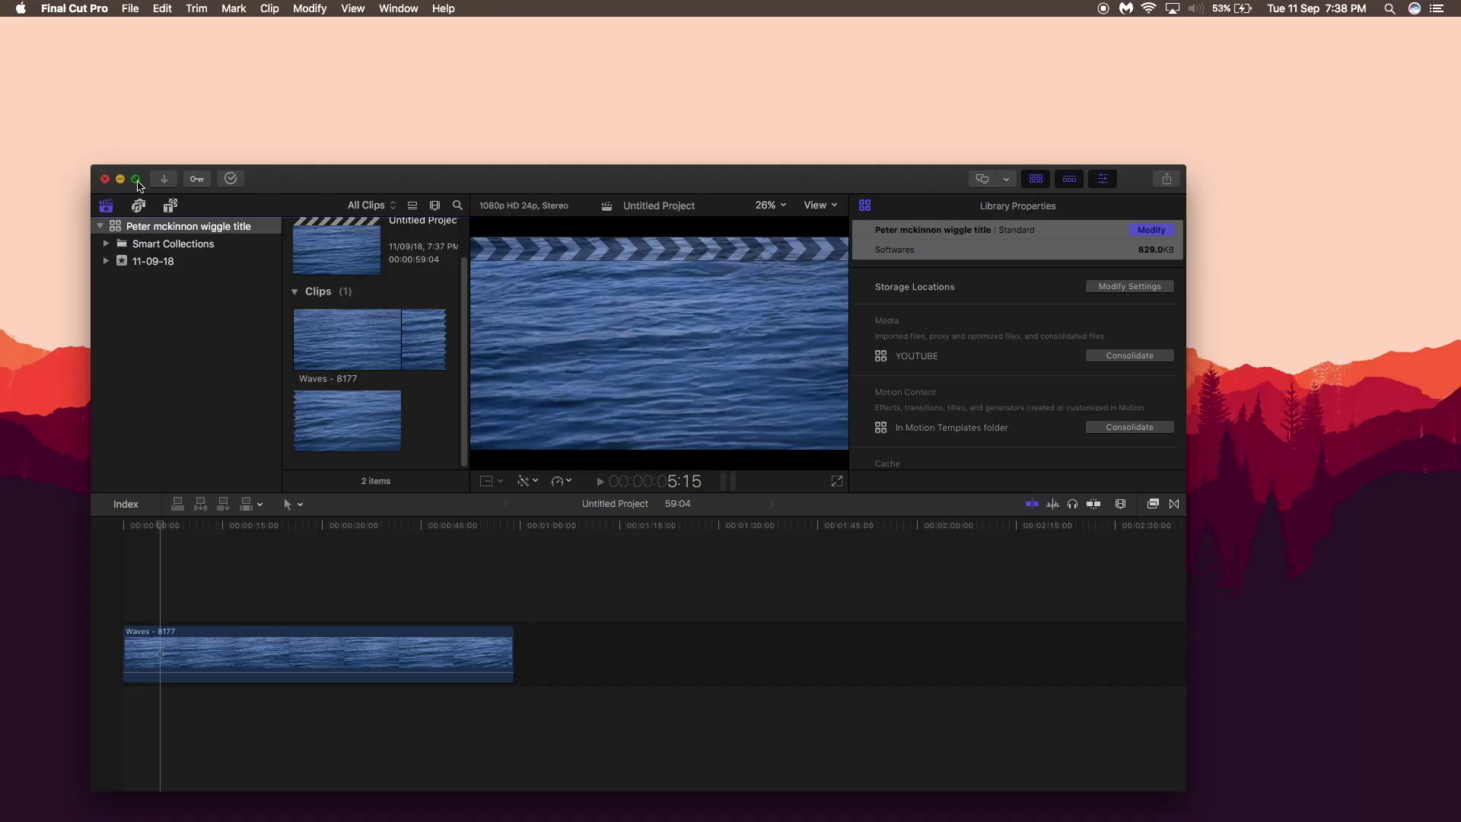
Go full screen, preview the Waves clip, and place a Basic Title above it.
{"action": "left_click", "coordinate": [136, 180]}
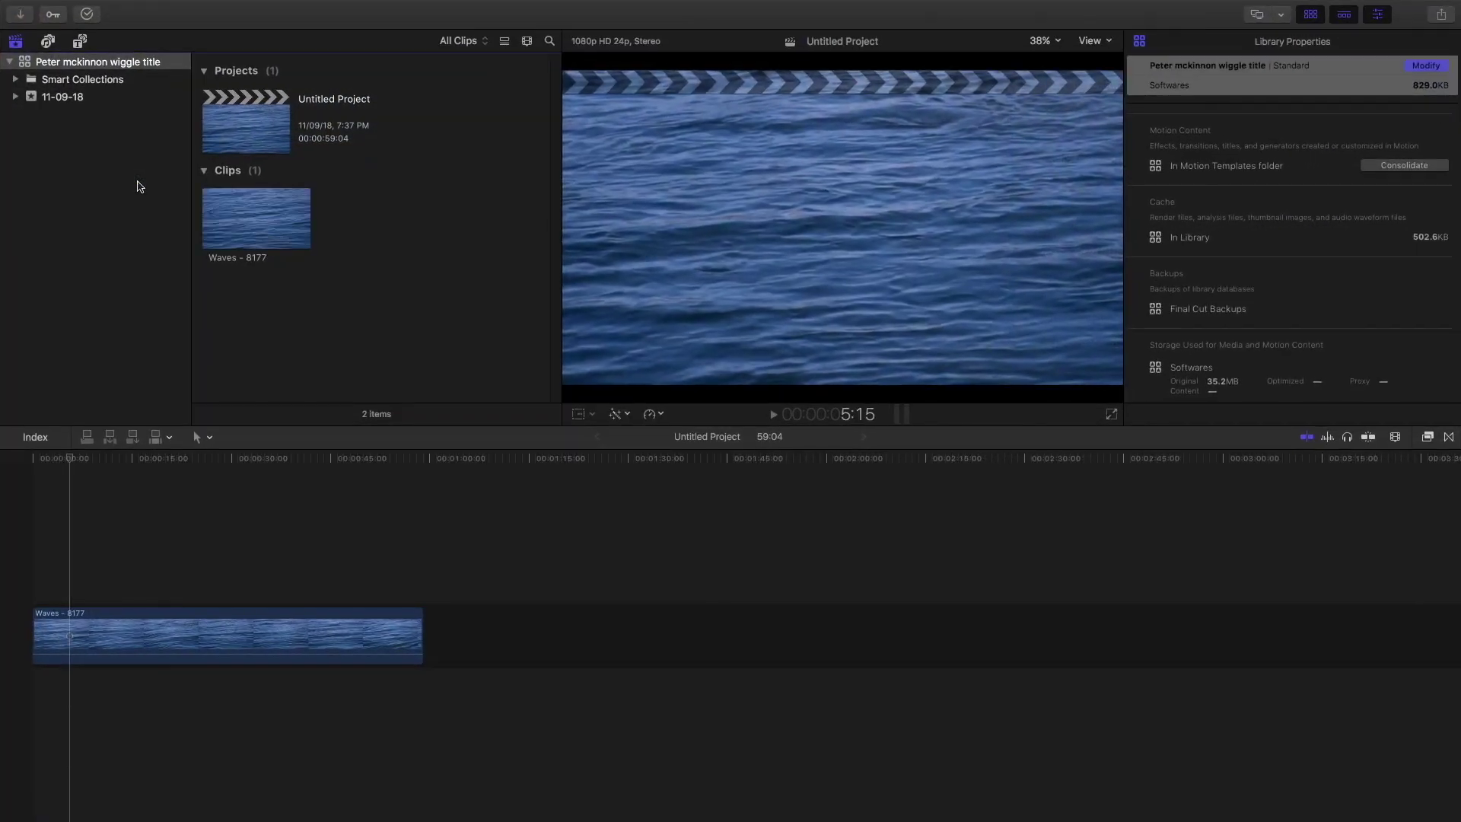
{"action": "left_click", "coordinate": [38, 478]}
{"action": "key", "text": "space"}
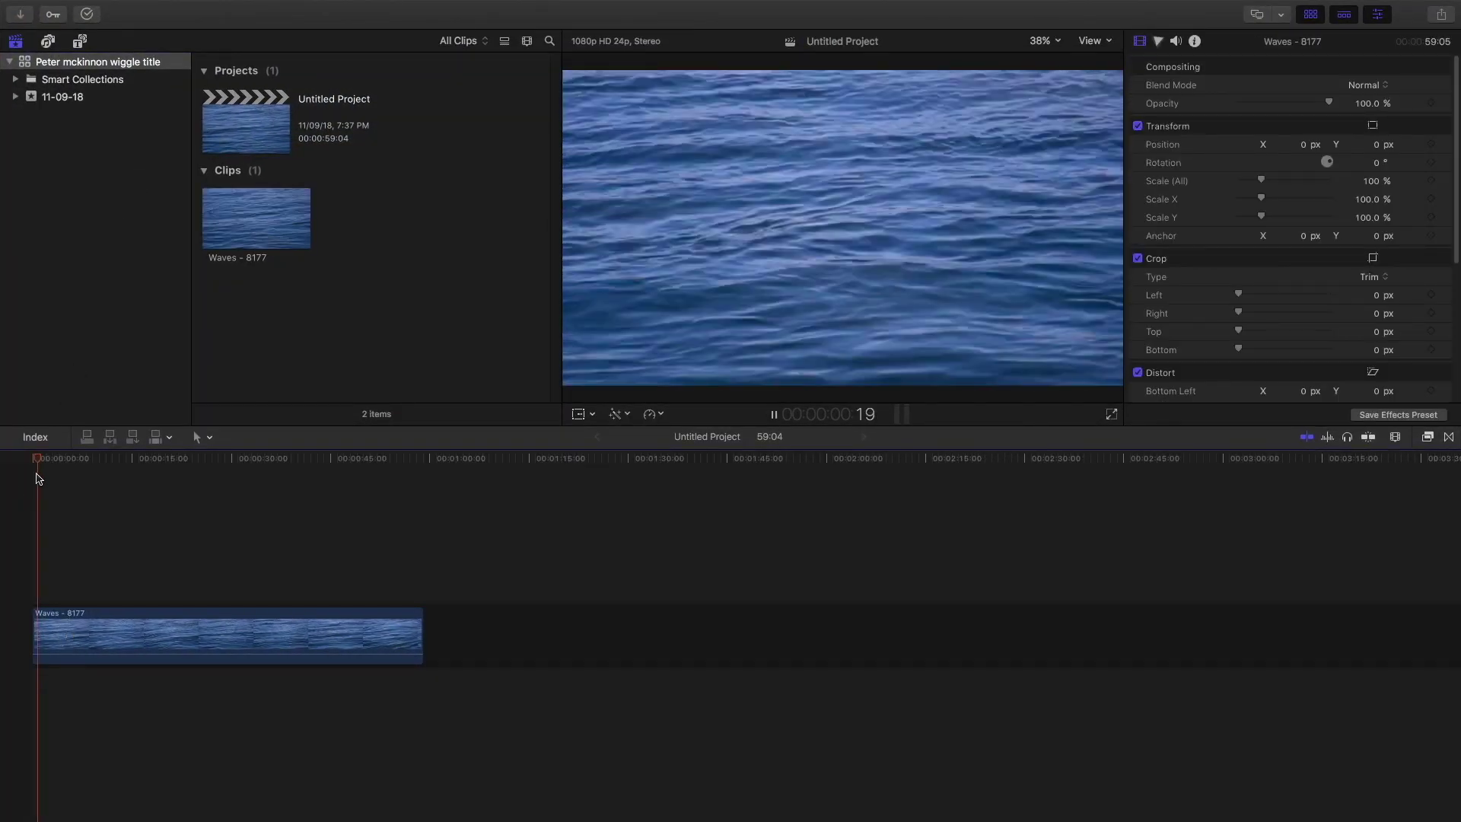
{"action": "key", "text": "space"}
{"action": "left_click", "coordinate": [79, 41]}
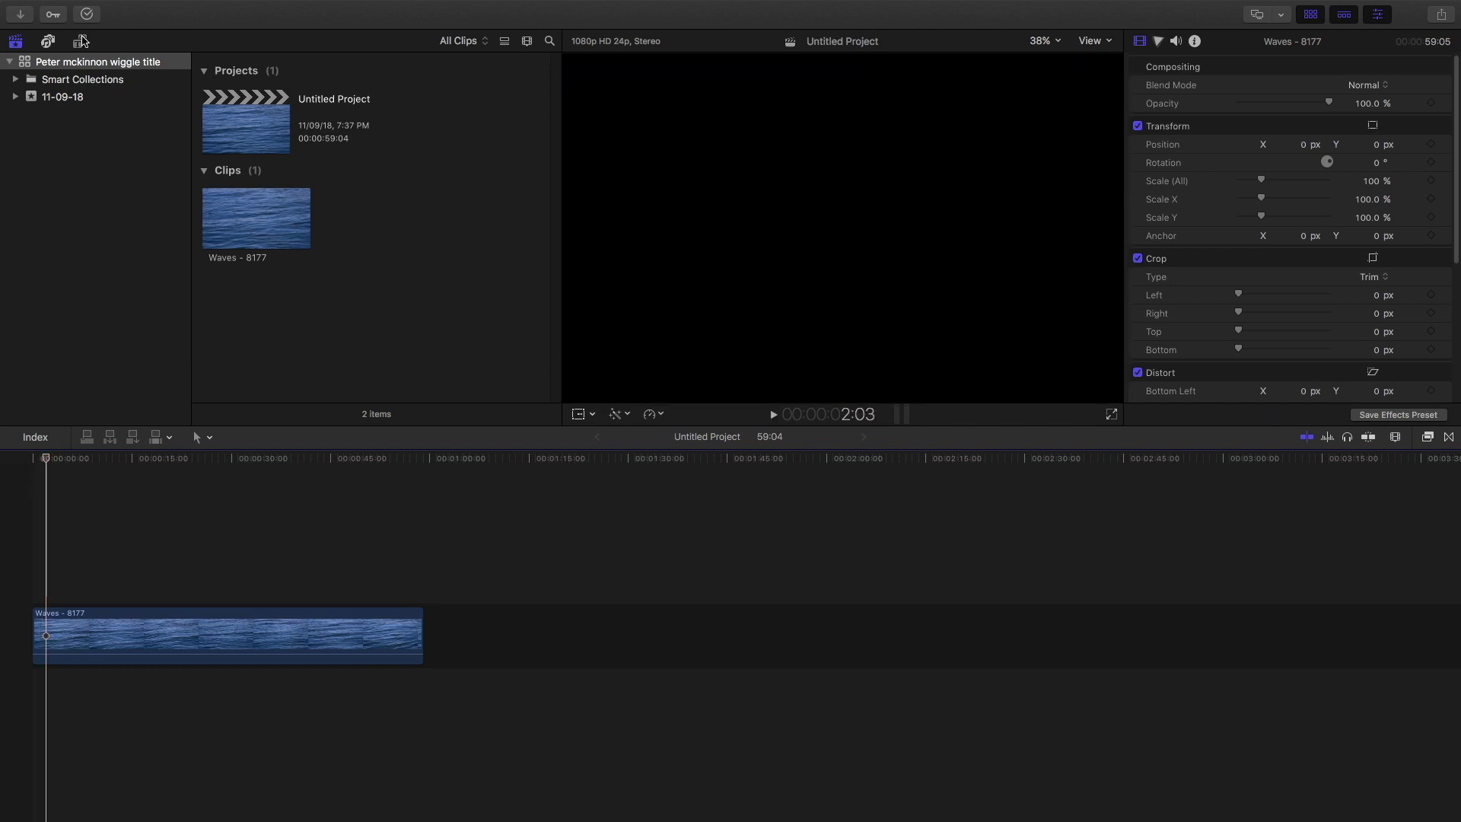
{"action": "left_click_drag", "start_coordinate": [497, 104], "coordinate": [19, 592]}
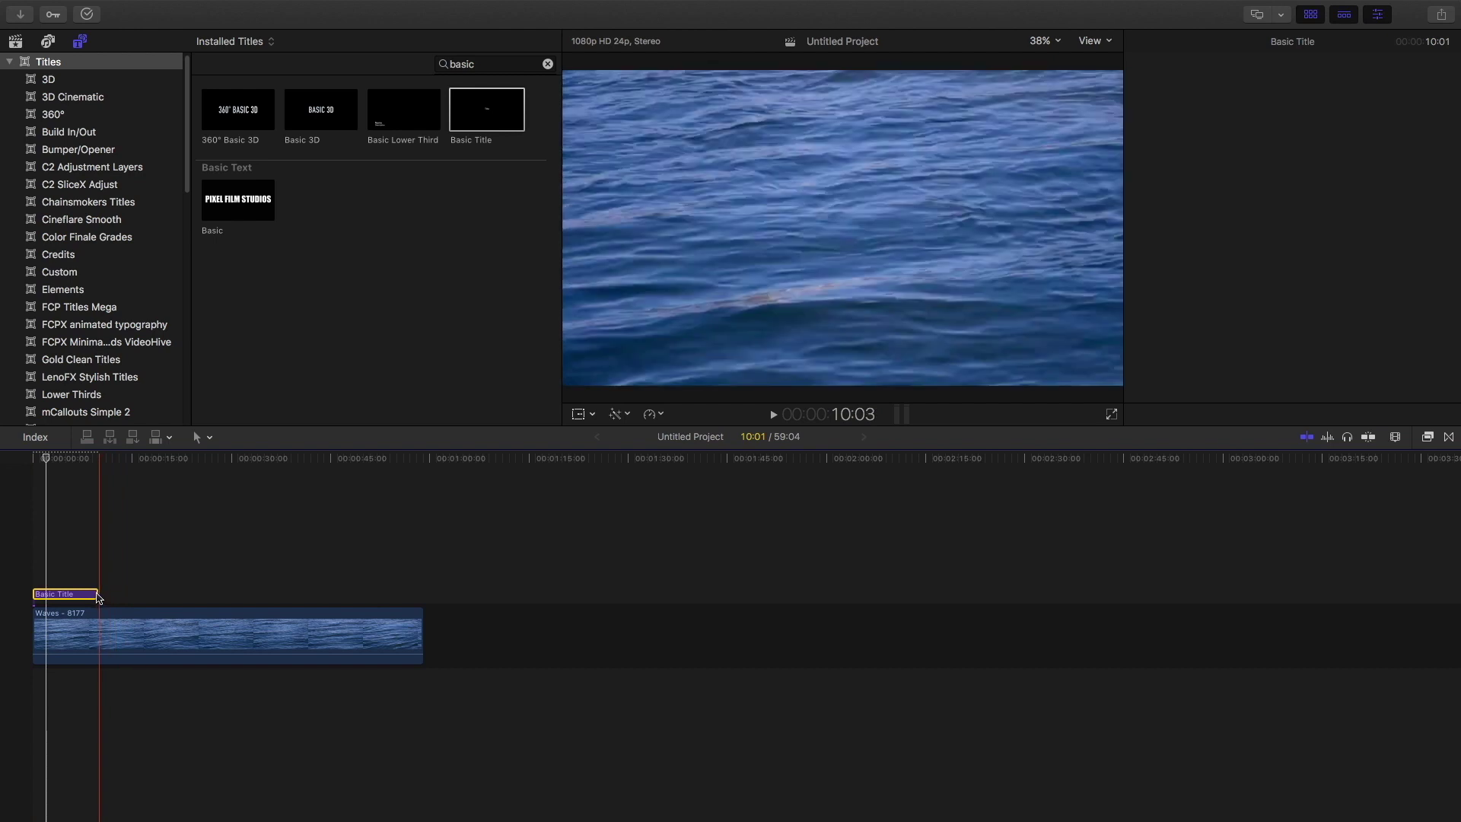
Extend the Basic Title clip so it ends at 57:14.
{"action": "left_click", "coordinate": [98, 596]}
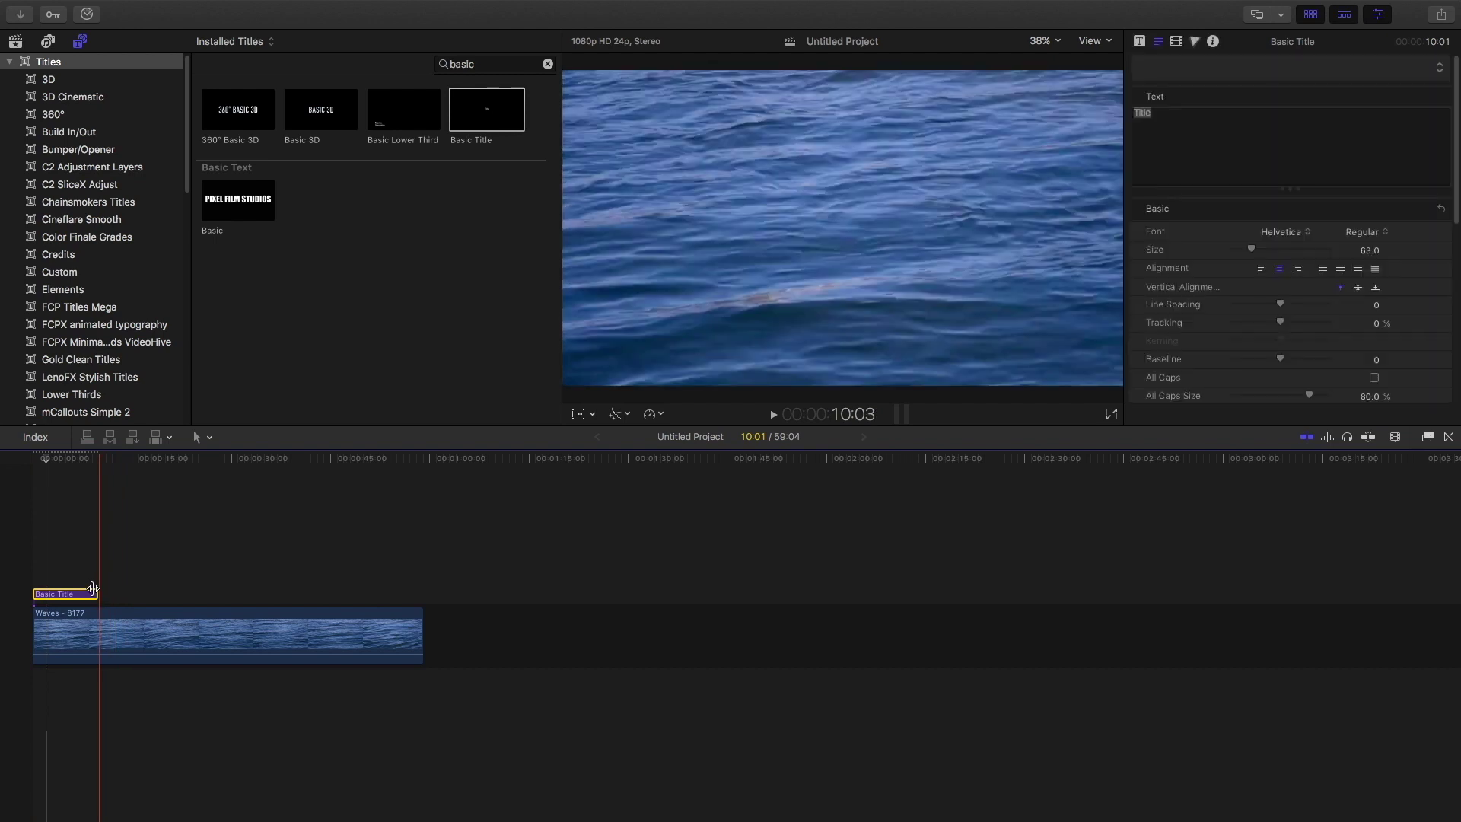
{"action": "left_click_drag", "start_coordinate": [156, 597], "coordinate": [409, 594]}
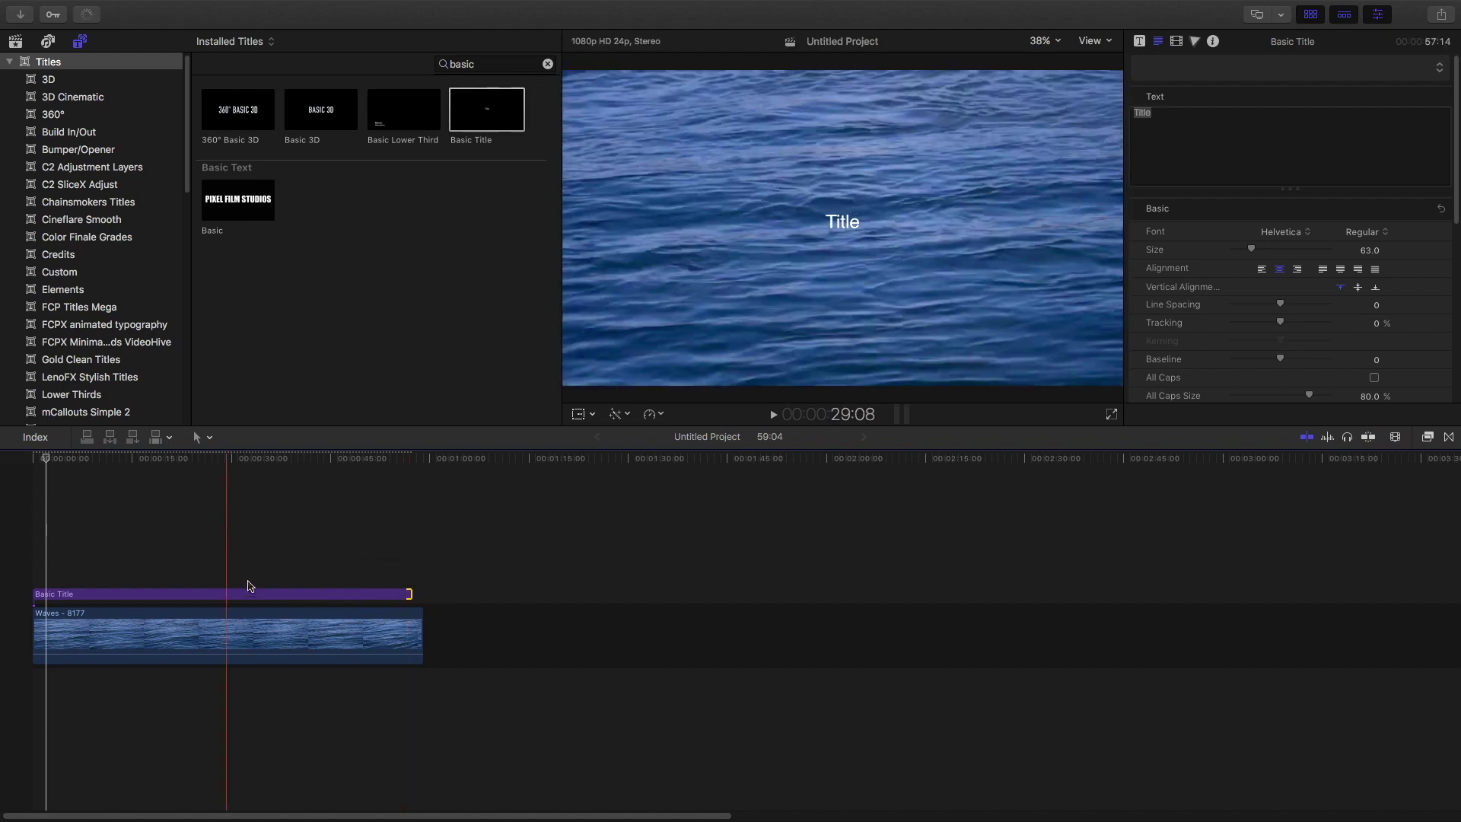
{"action": "left_click", "coordinate": [252, 595]}
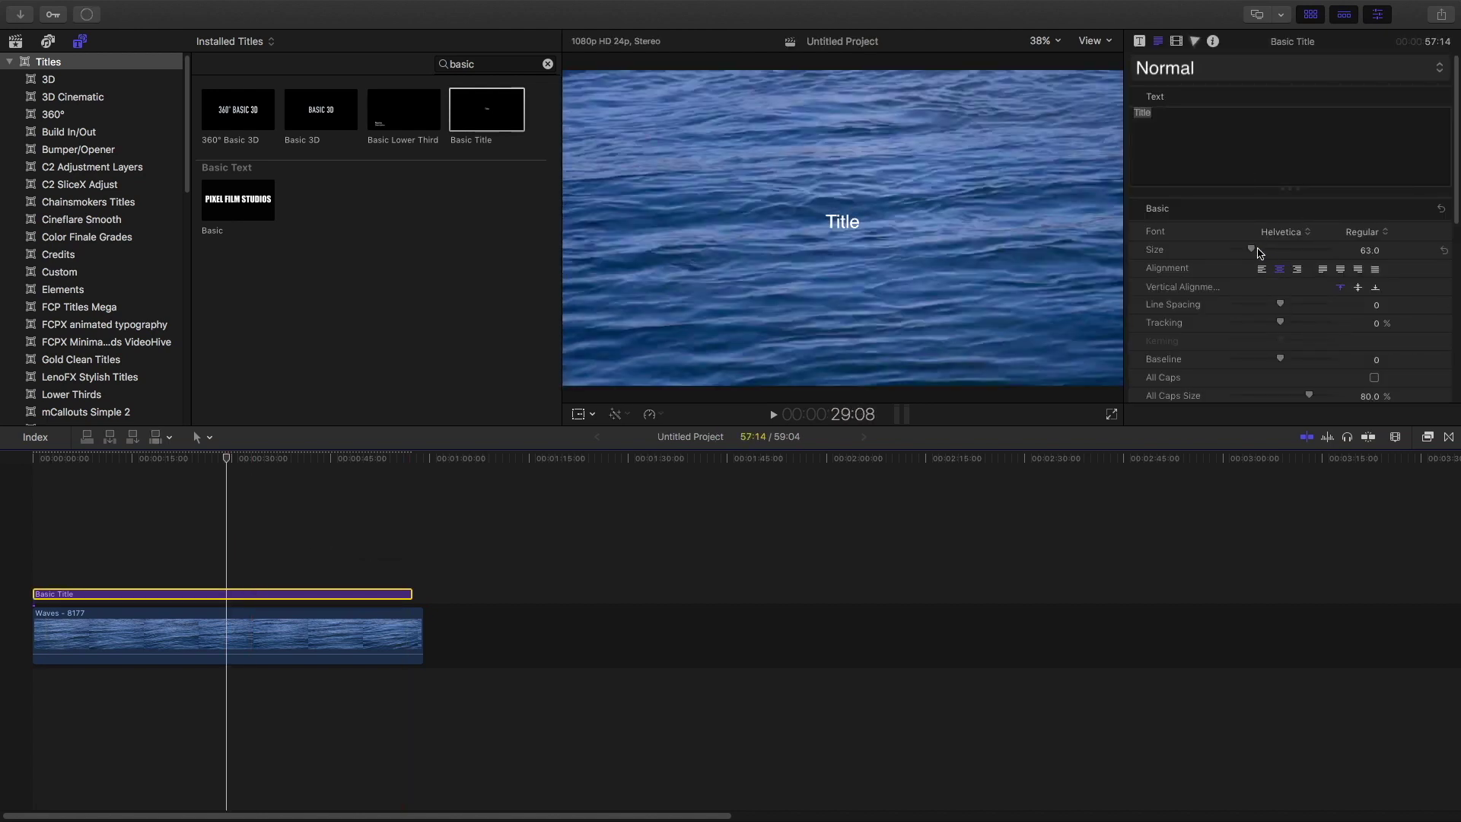
Enlarge the title text to size 175 and nudge it lower in frame.
{"action": "left_click_drag", "start_coordinate": [1274, 251], "coordinate": [1291, 247]}
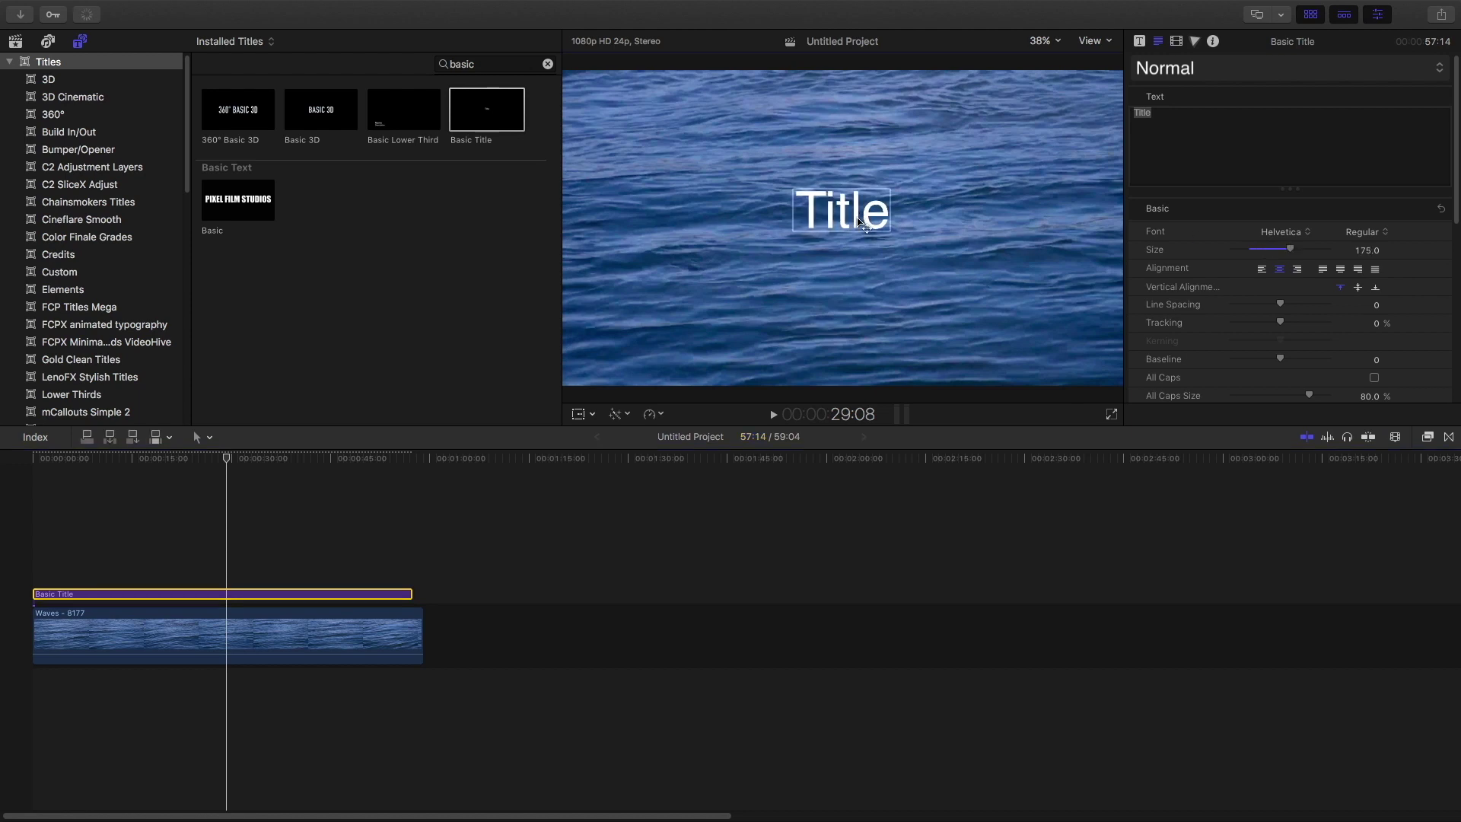
{"action": "left_click_drag", "start_coordinate": [859, 222], "coordinate": [857, 238]}
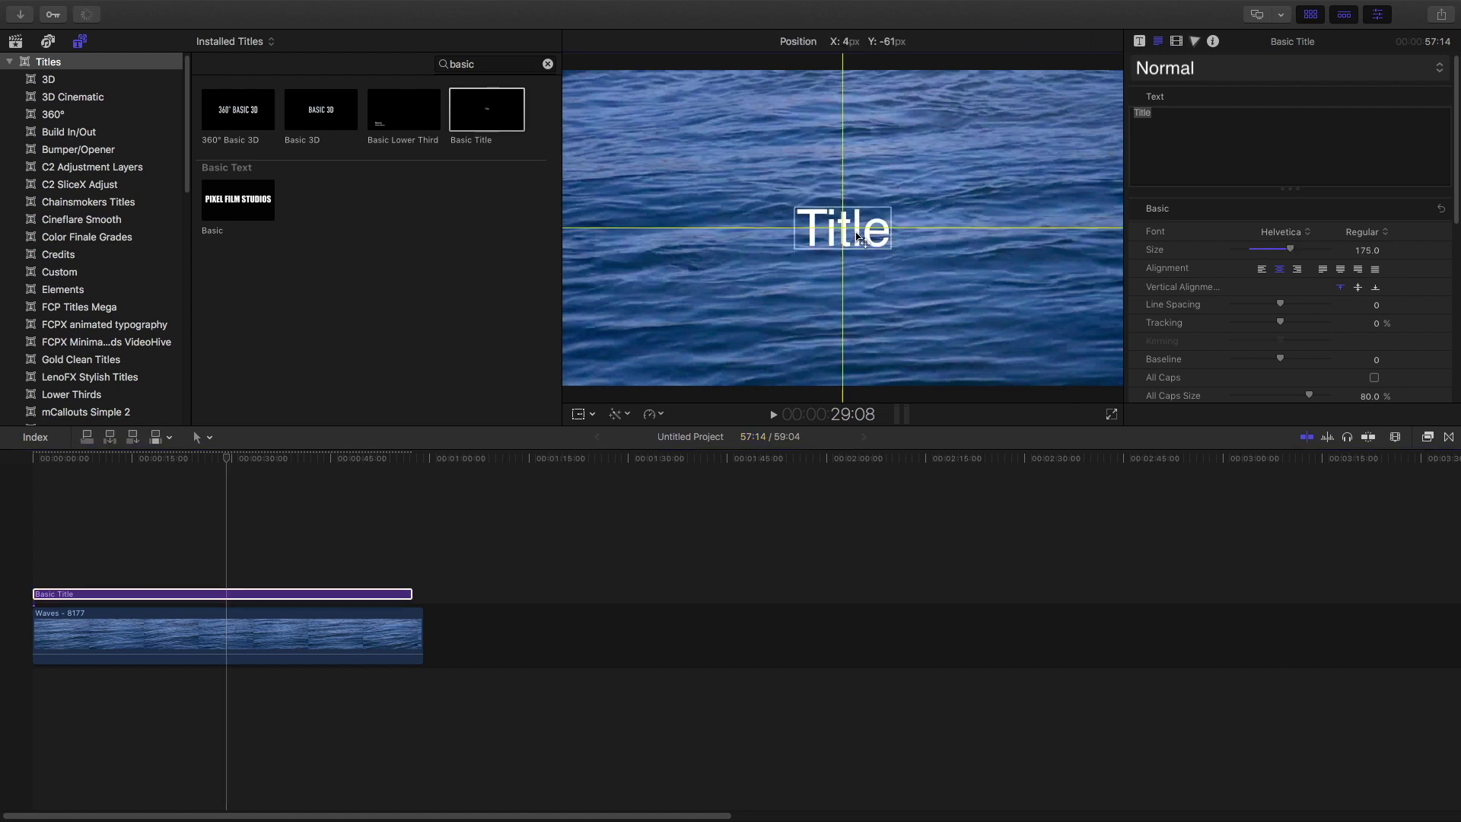
{"action": "left_click", "coordinate": [1277, 231]}
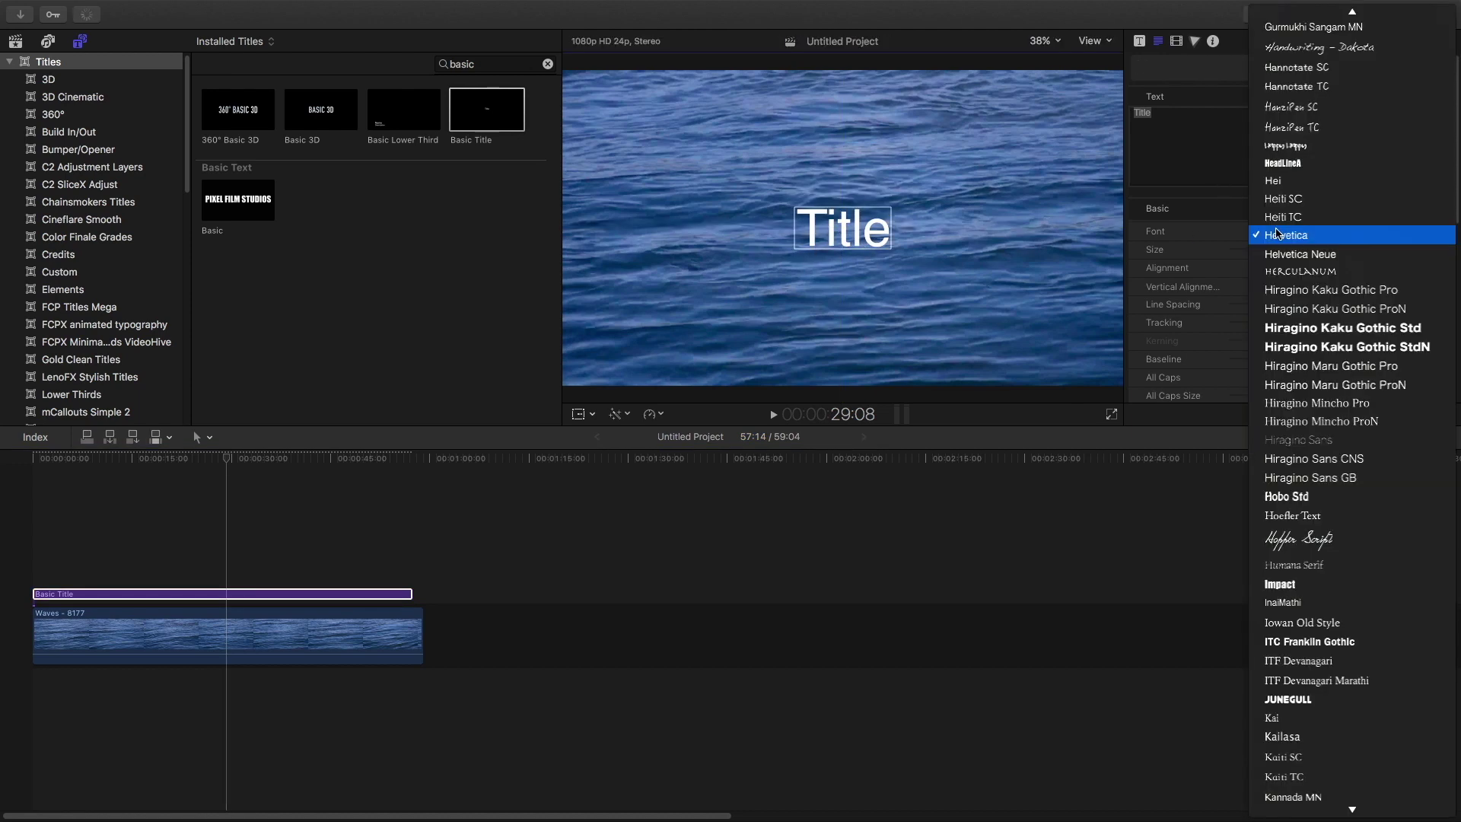
Set the font to Hiragino Kaku Gothic Std W8 and replace the text with 'HI THERE!'.
{"action": "left_click", "coordinate": [1336, 329]}
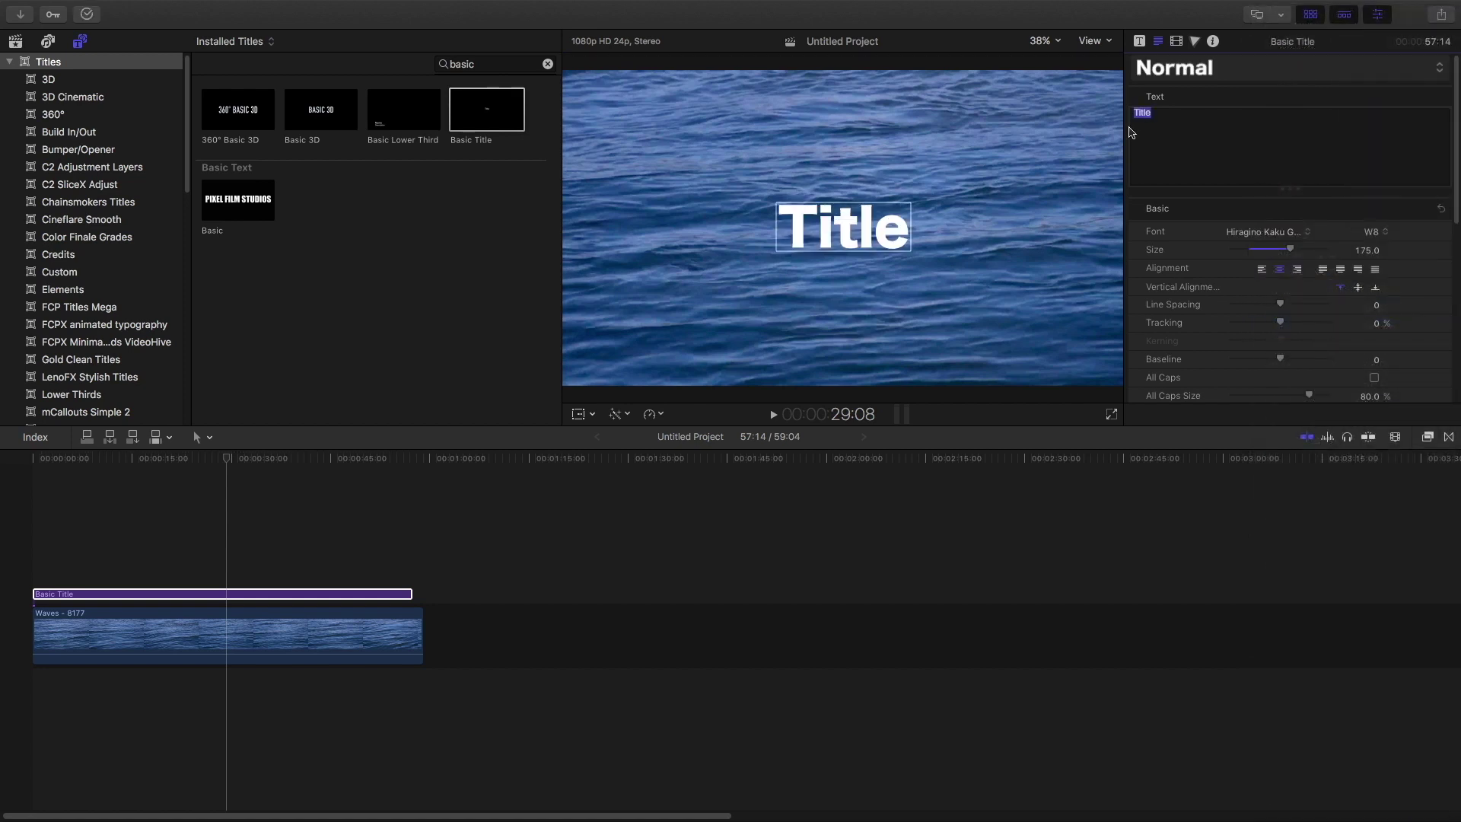
{"action": "type", "text": "SEASON"}
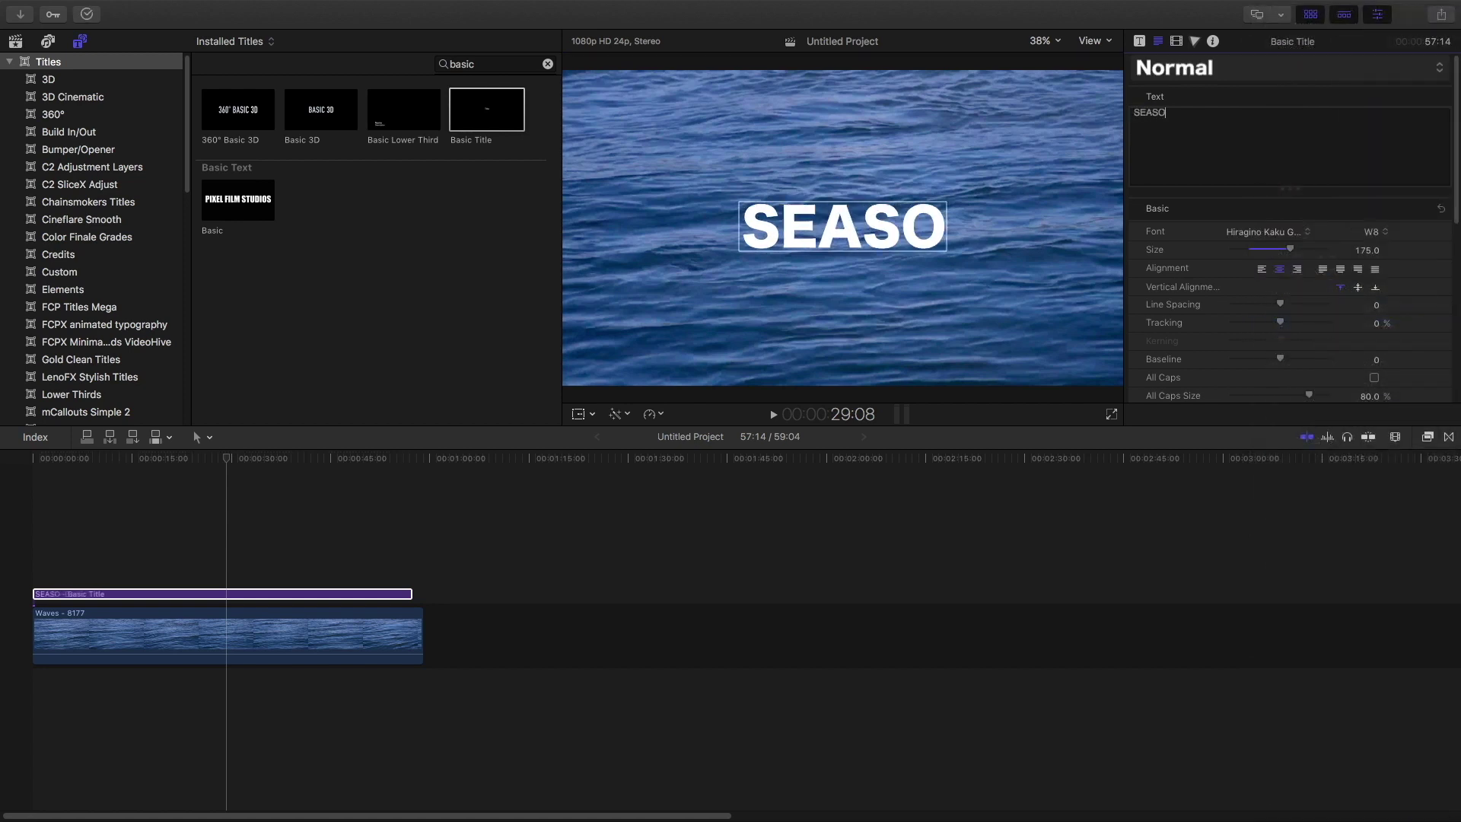
{"action": "key", "text": "BackSpace"}
{"action": "key", "text": "BackSpace"}
{"action": "key", "text": "BackSpace"}
{"action": "key", "text": "BackSpace"}
{"action": "key", "text": "BackSpace"}
{"action": "key", "text": "BackSpace"}
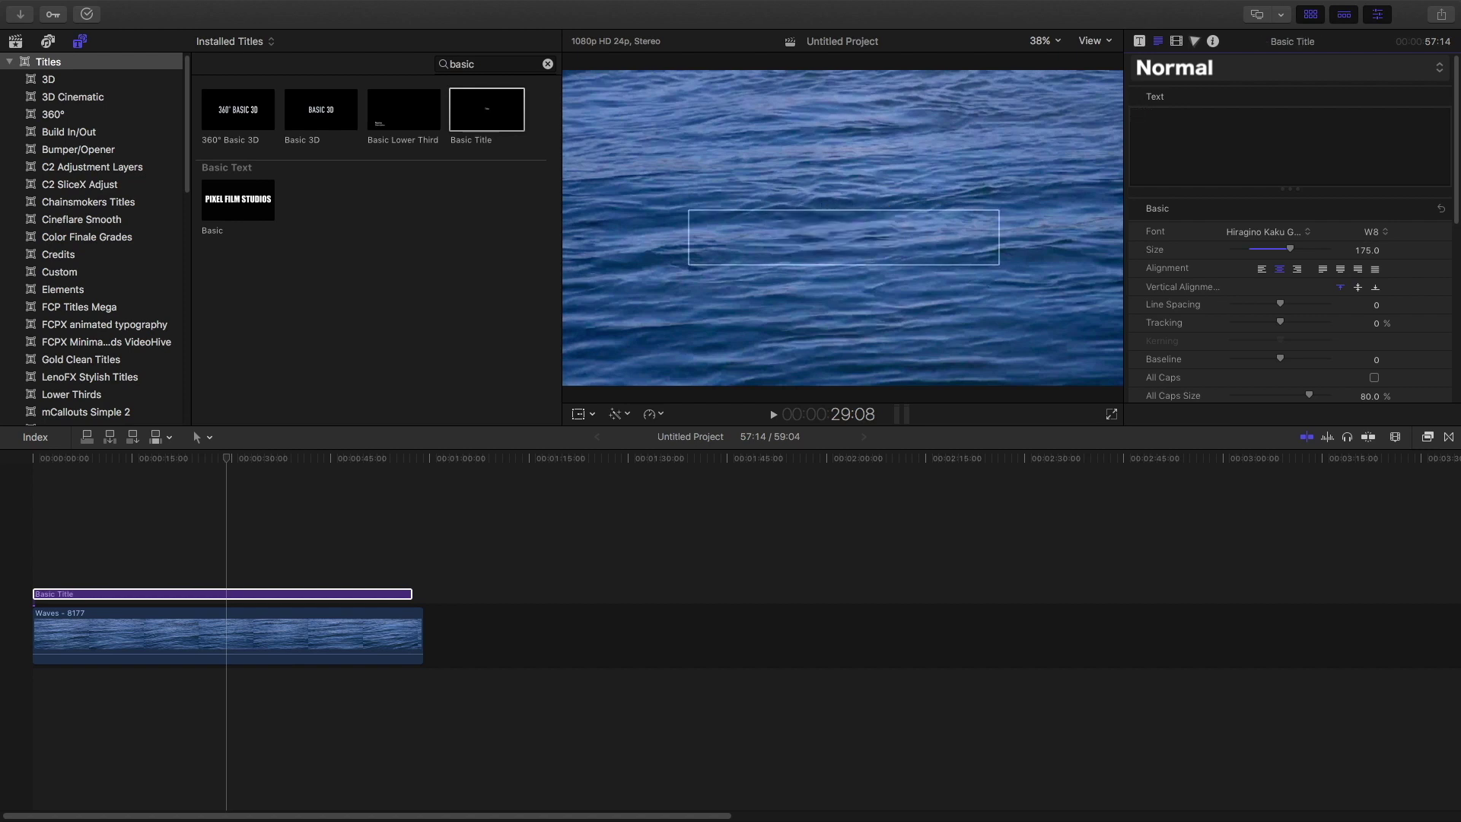
{"action": "type", "text": "HI THERE!"}
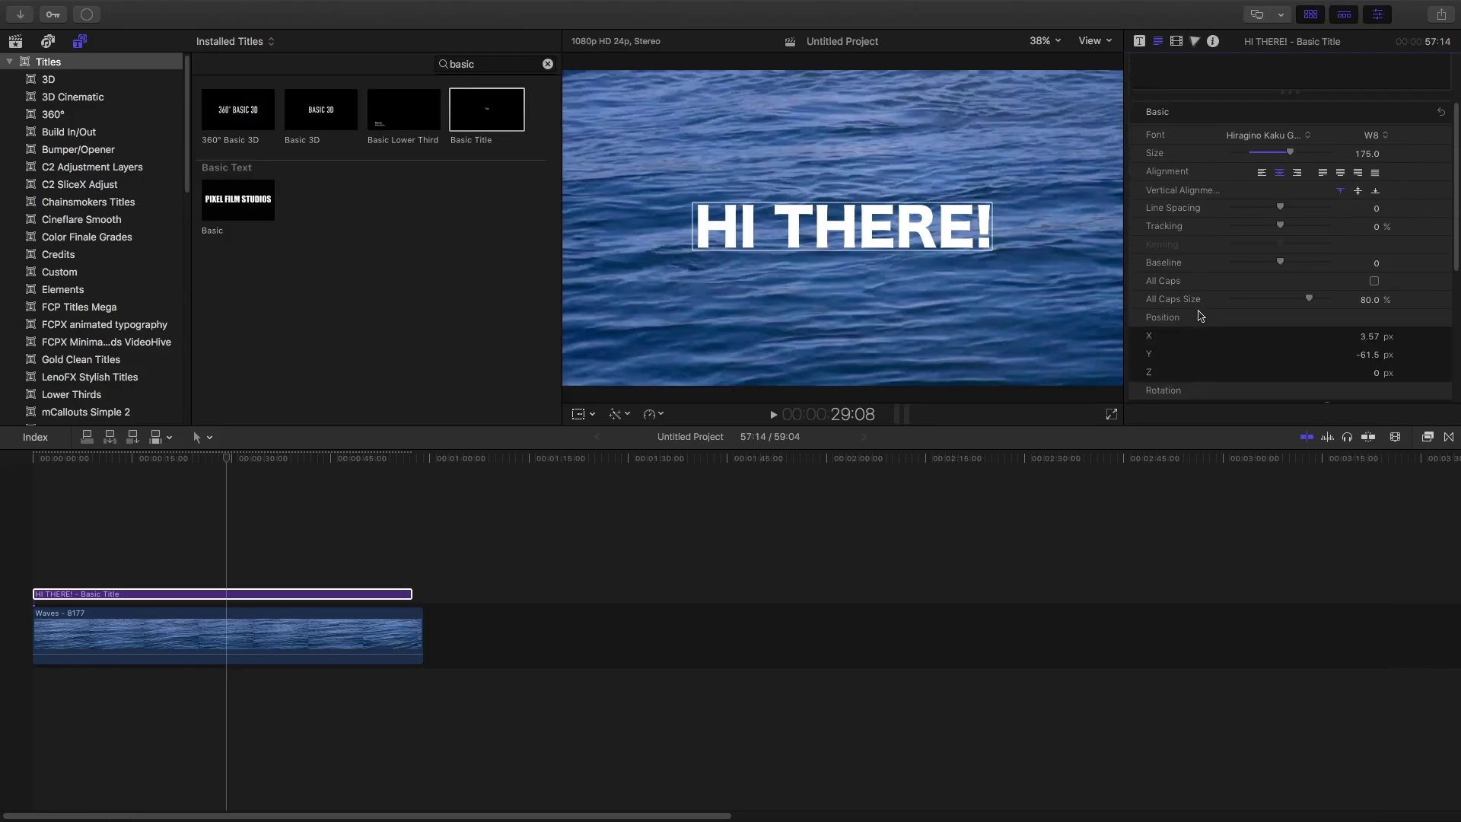
Scroll the Text inspector down to the Face section.
{"action": "scroll", "coordinate": [1200, 313], "scroll_direction": "down", "scroll_amount": 10}
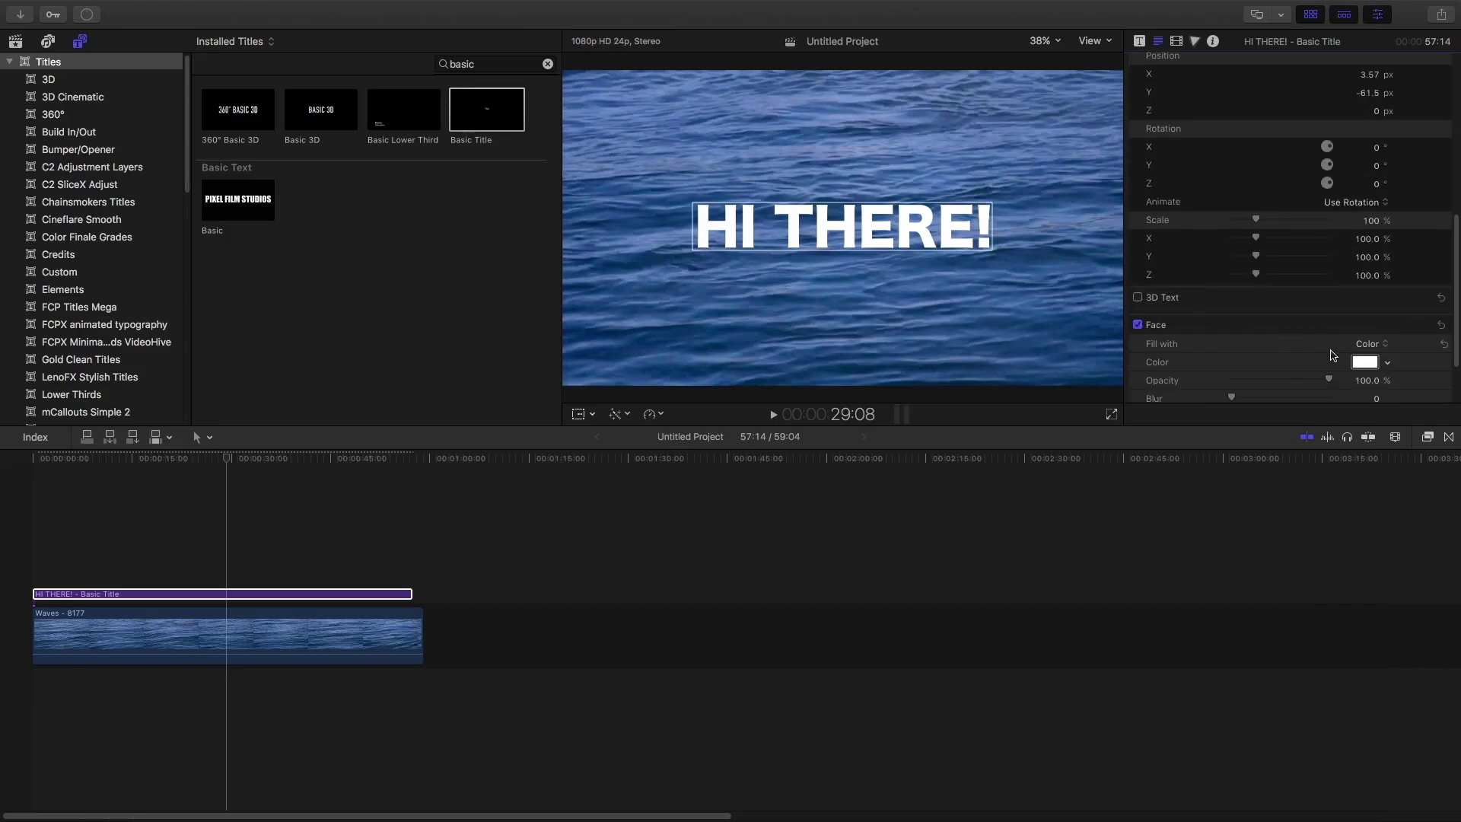
Fill the title face with a dark blue sampled from the water.
{"action": "key", "text": "super+2"}
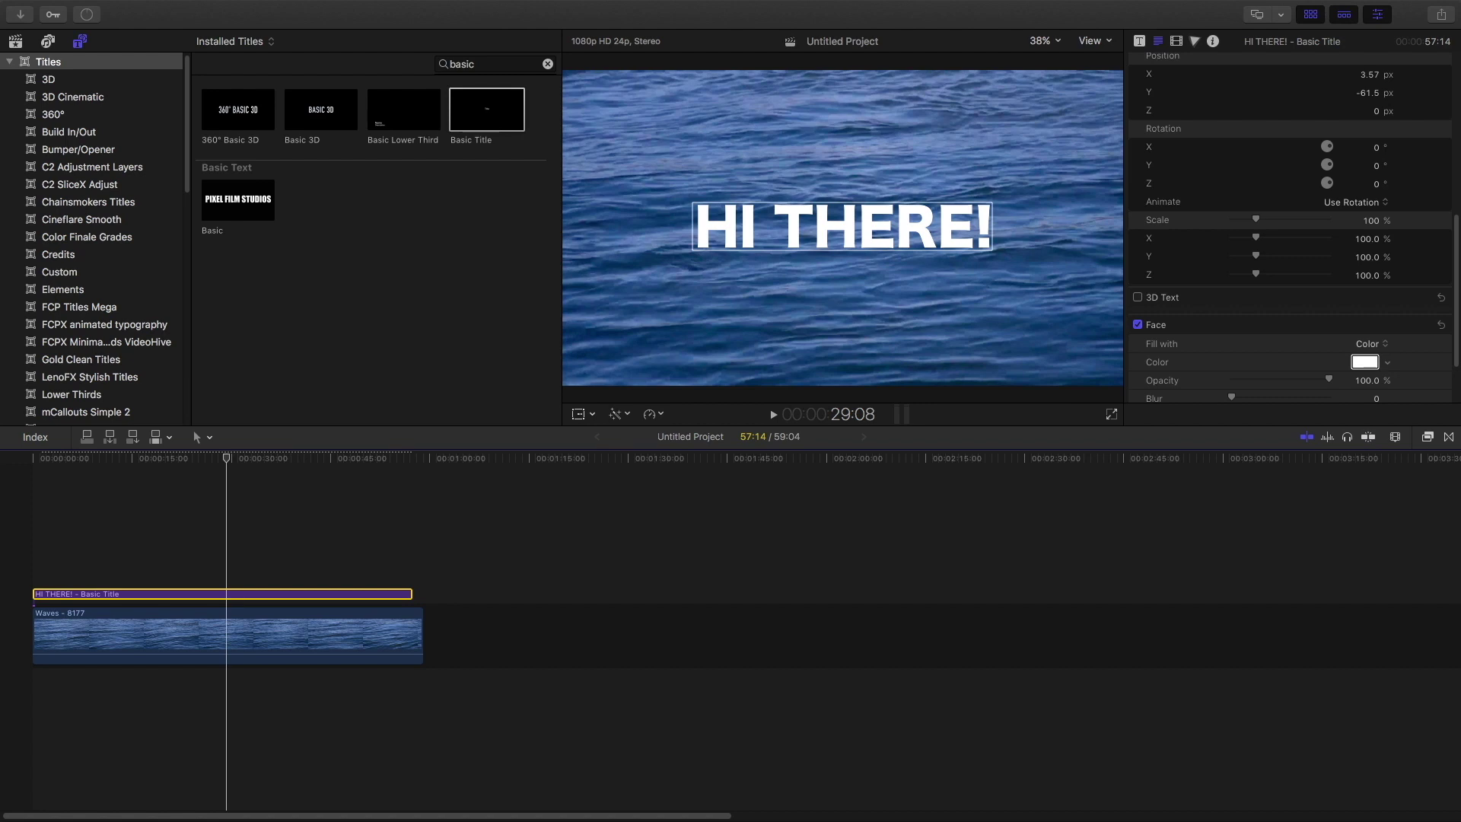
{"action": "left_click", "coordinate": [1365, 362]}
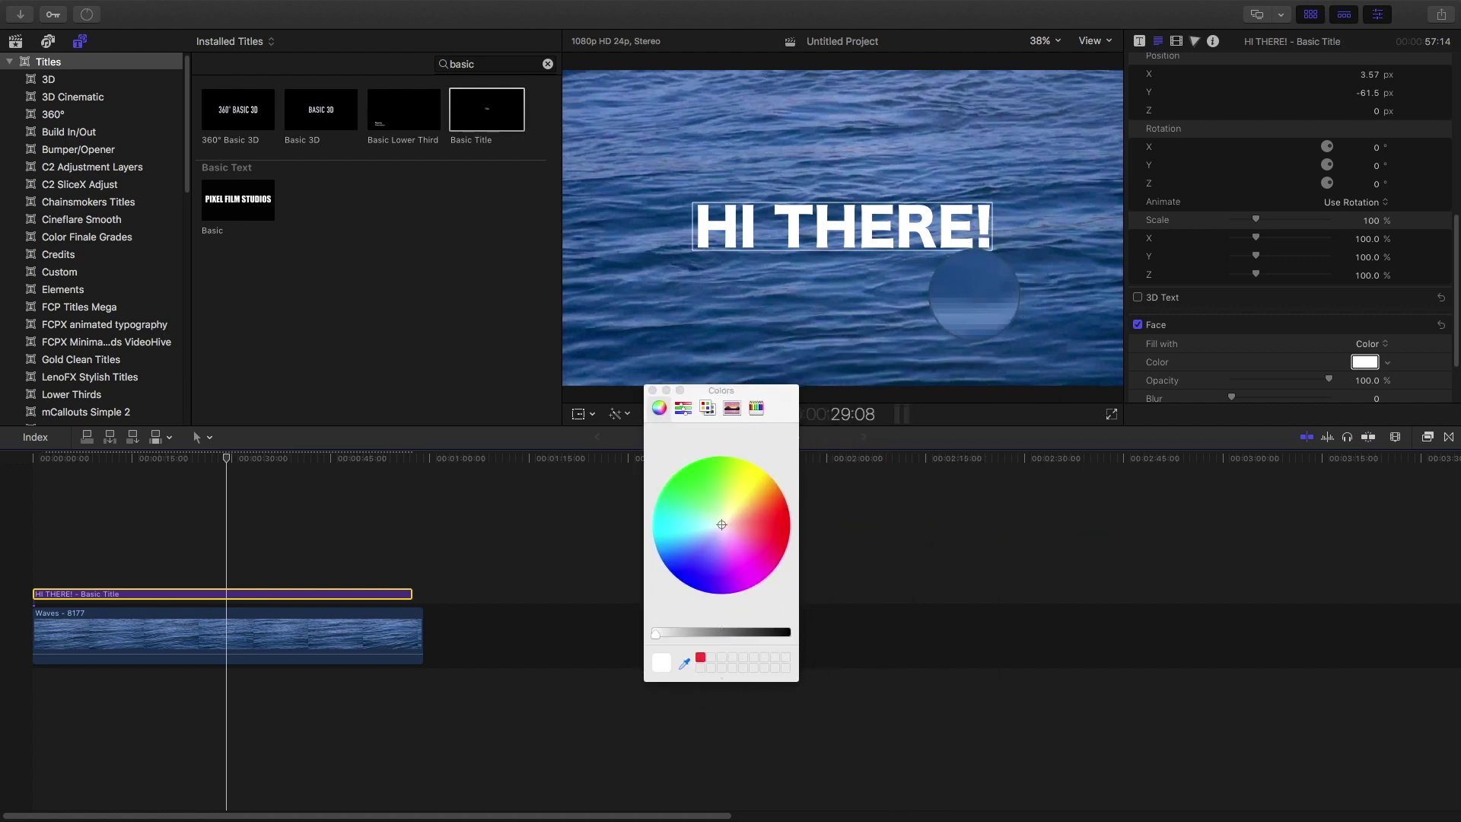
{"action": "left_click", "coordinate": [975, 296]}
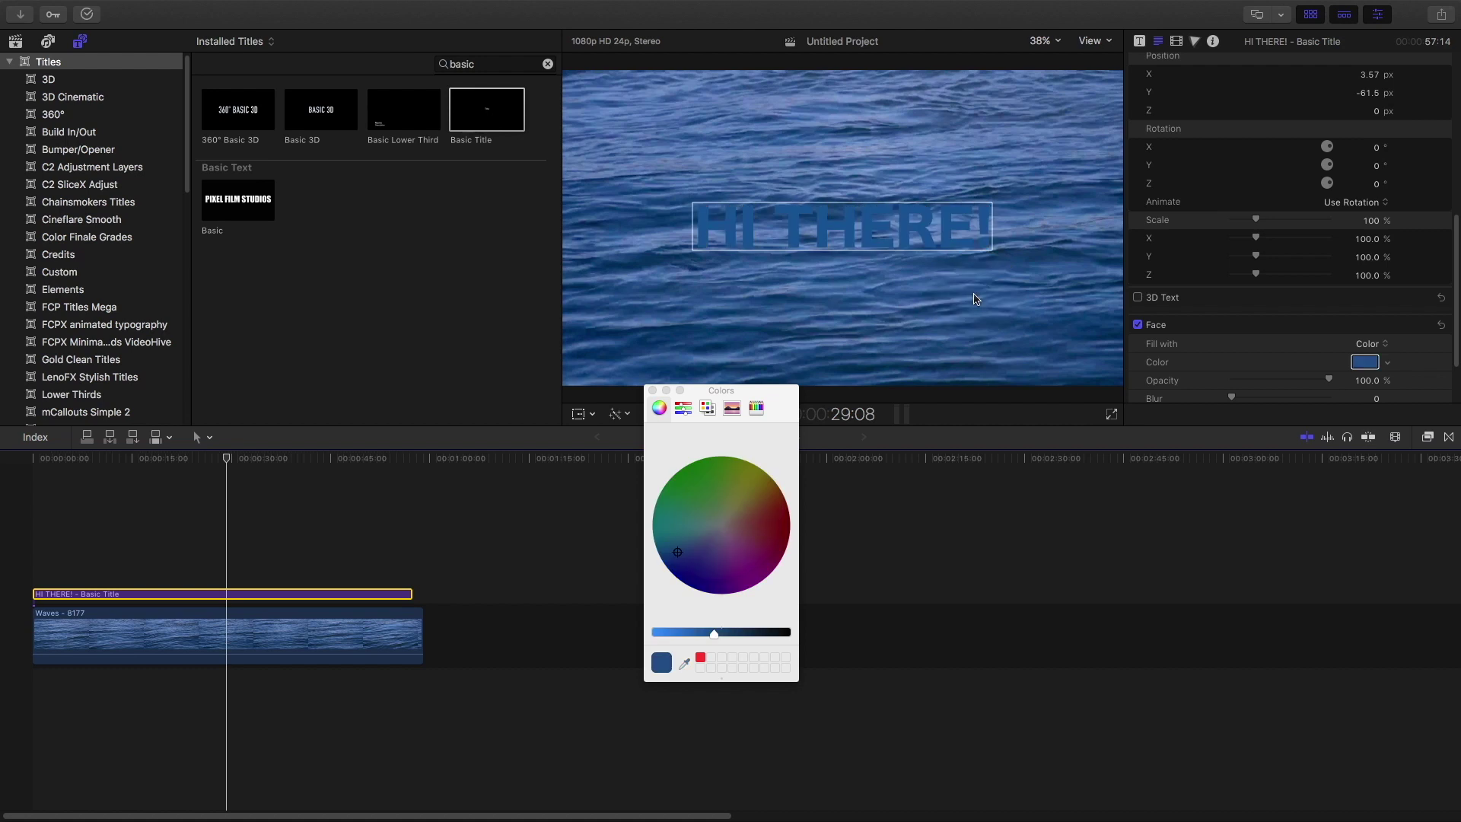
{"action": "left_click_drag", "start_coordinate": [712, 633], "coordinate": [745, 638]}
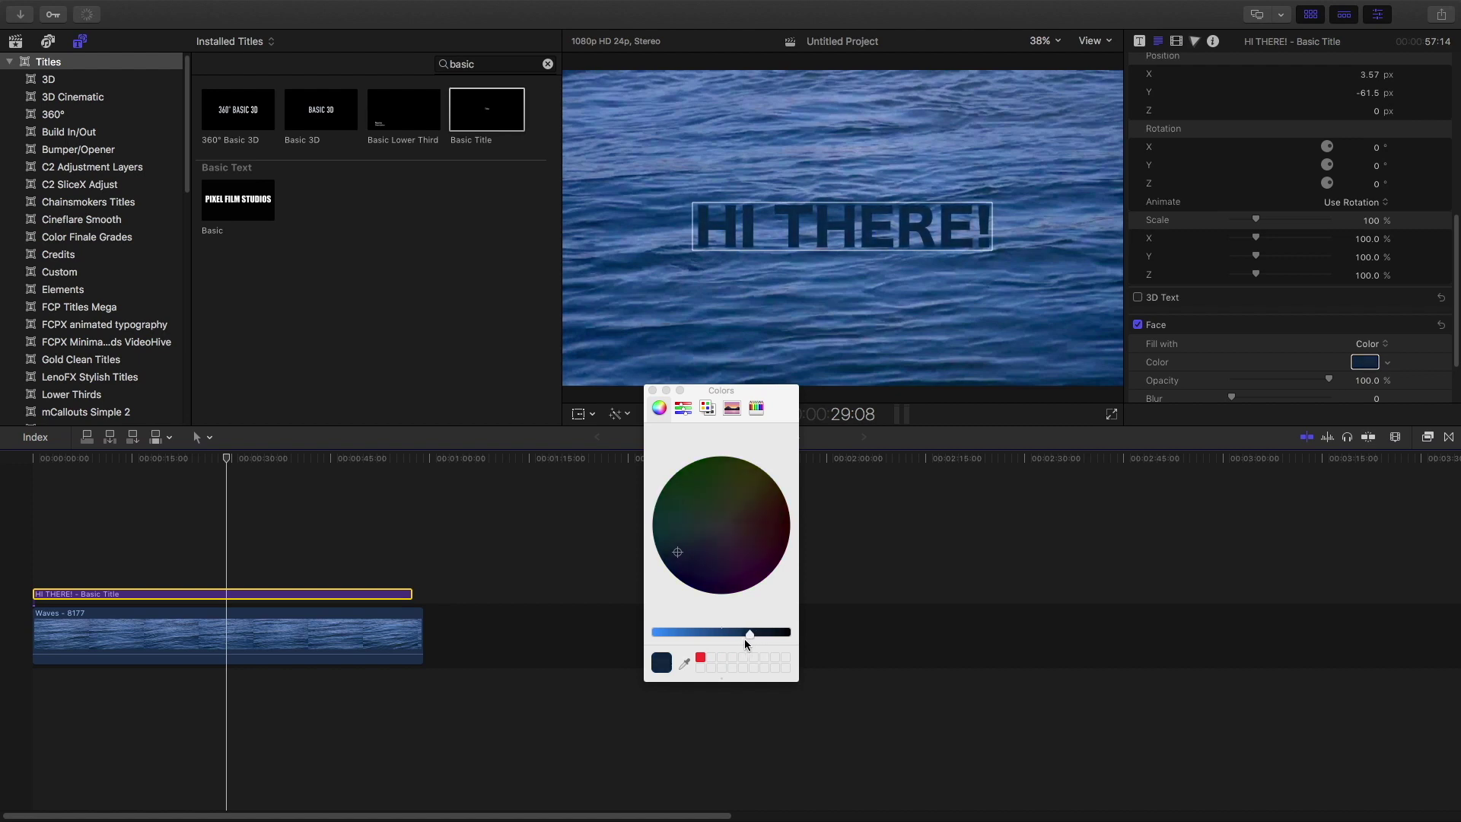
Move the title lower to Y -192.71 px and dismiss the colour picker.
{"action": "left_click_drag", "start_coordinate": [860, 211], "coordinate": [860, 251]}
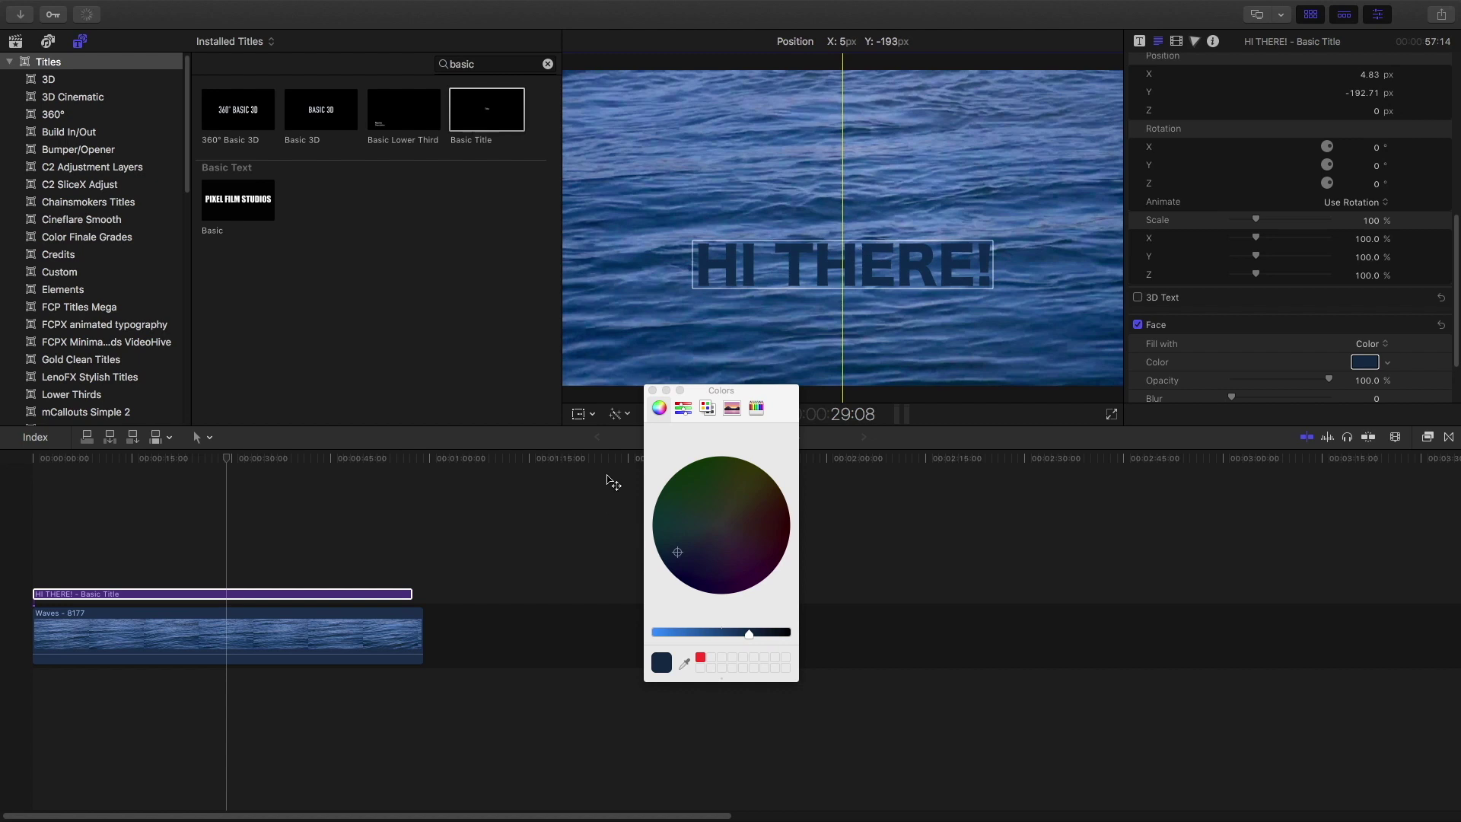
{"action": "left_click", "coordinate": [652, 391]}
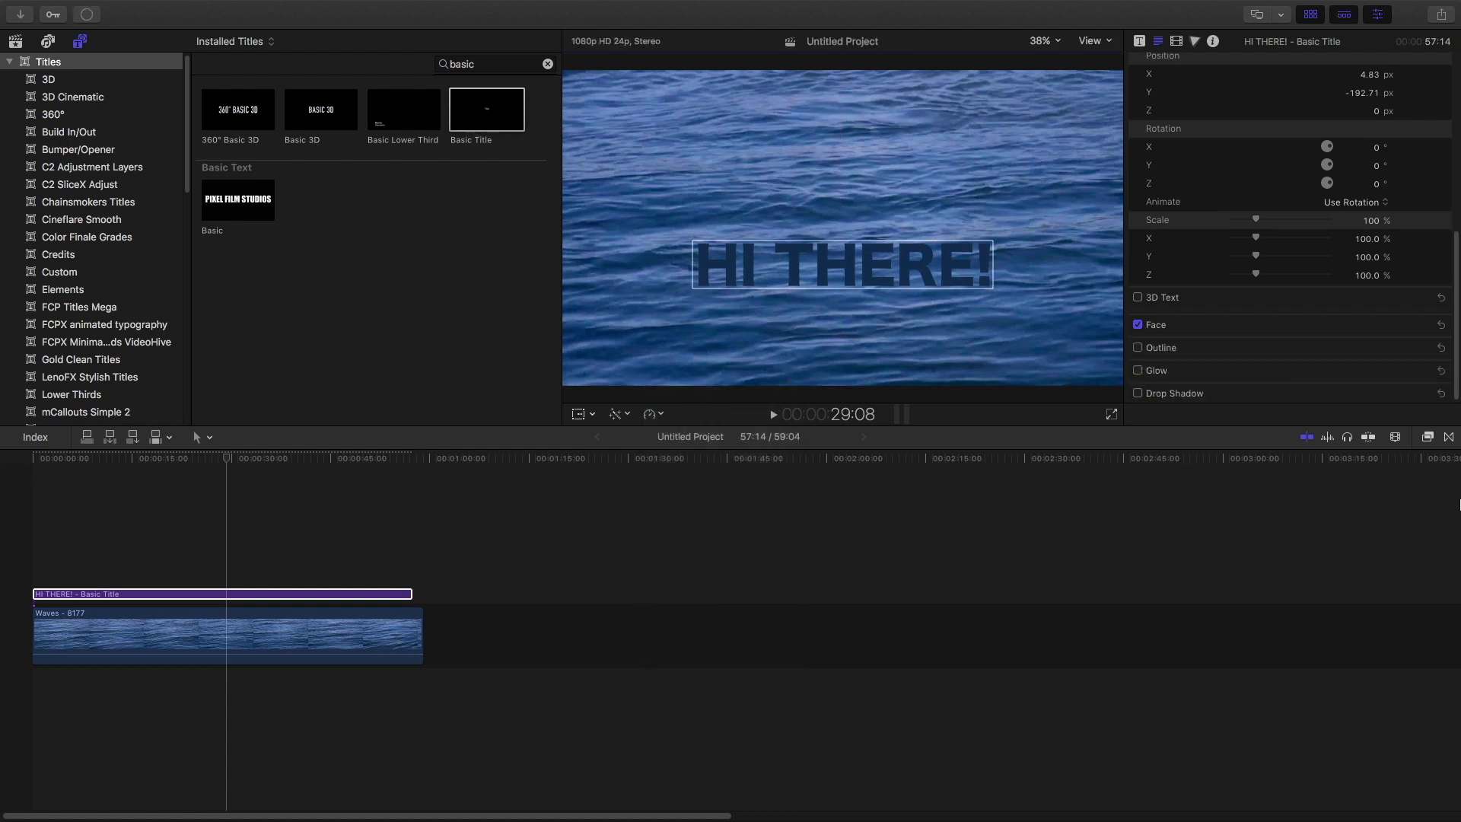
{"action": "left_click", "coordinate": [237, 509]}
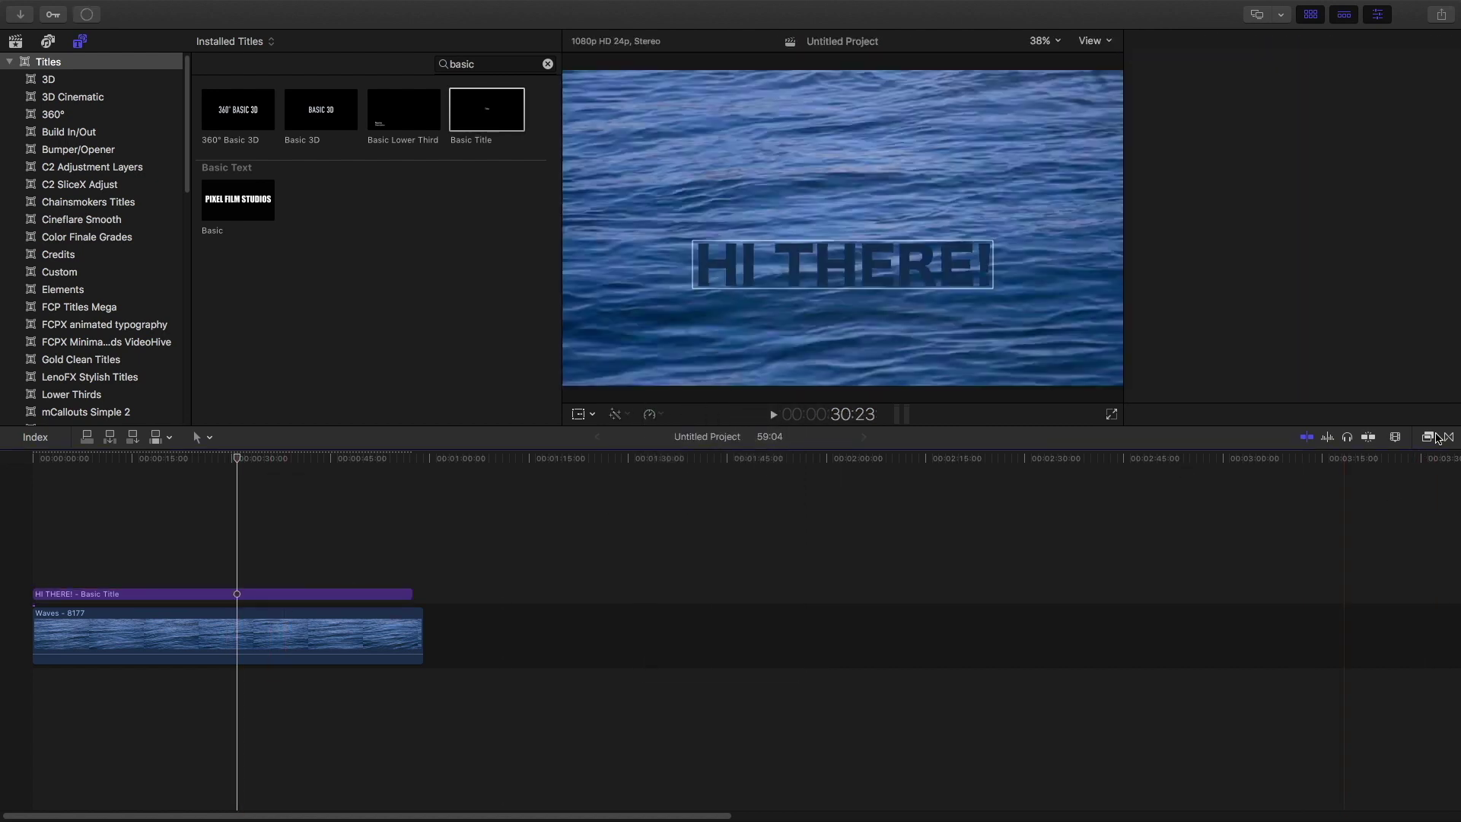
Search the effects for 'EAR' and apply Earthquake to the HI THERE! title clip.
{"action": "left_click", "coordinate": [1429, 437]}
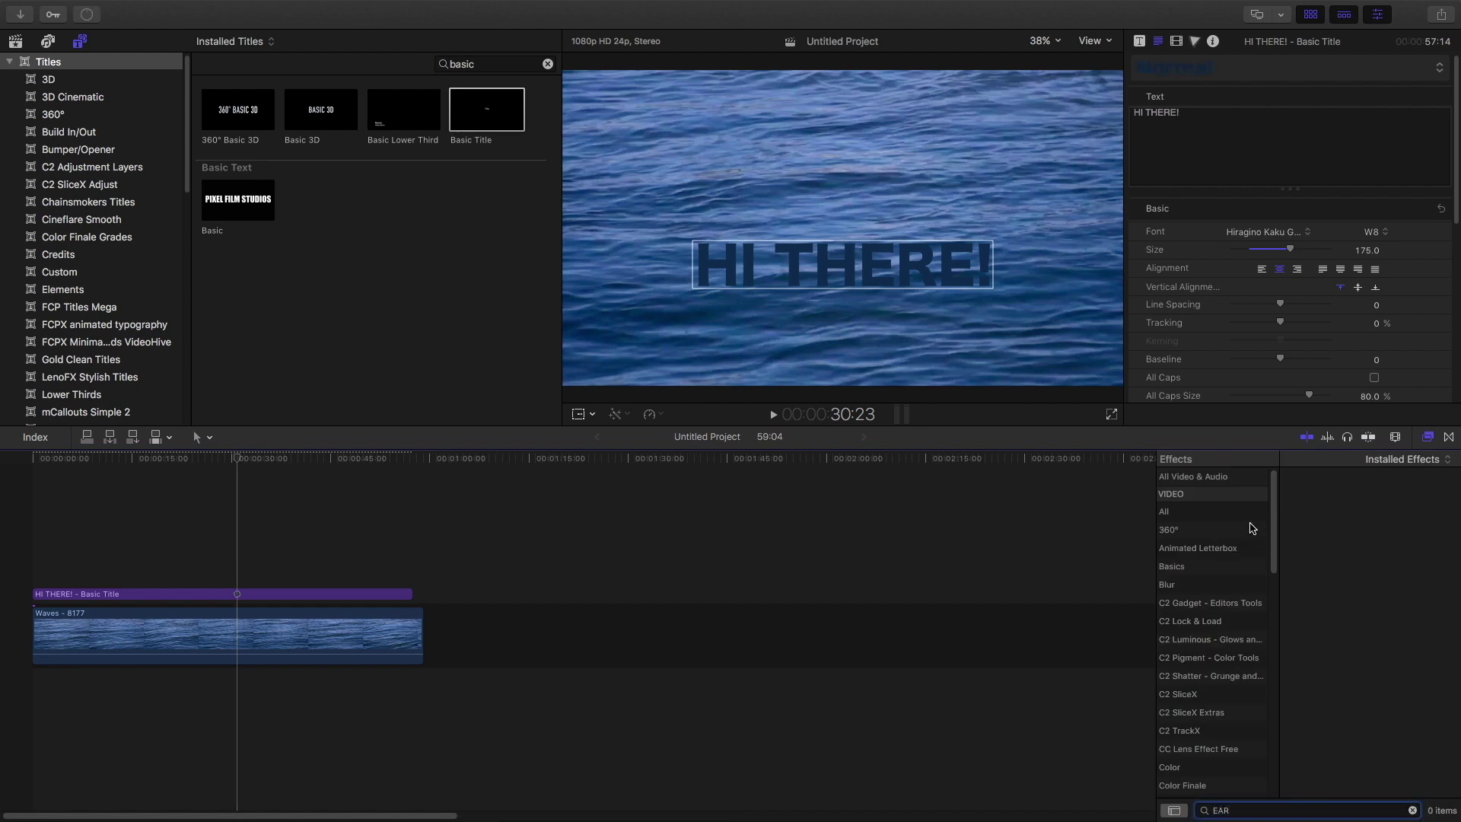
{"action": "left_click", "coordinate": [1239, 480]}
{"action": "left_click_drag", "start_coordinate": [1326, 524], "coordinate": [317, 594]}
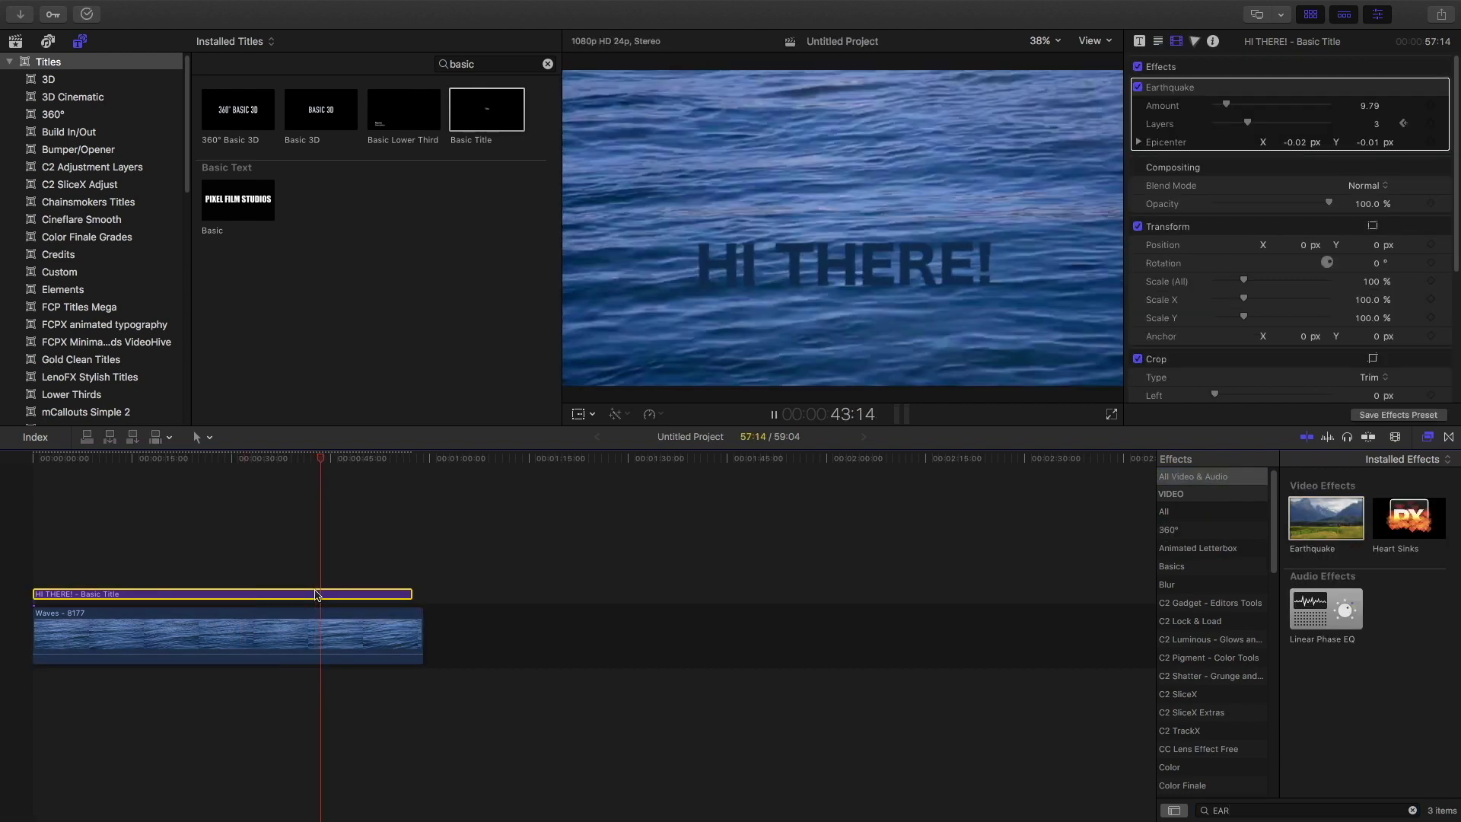
{"action": "left_click", "coordinate": [232, 556]}
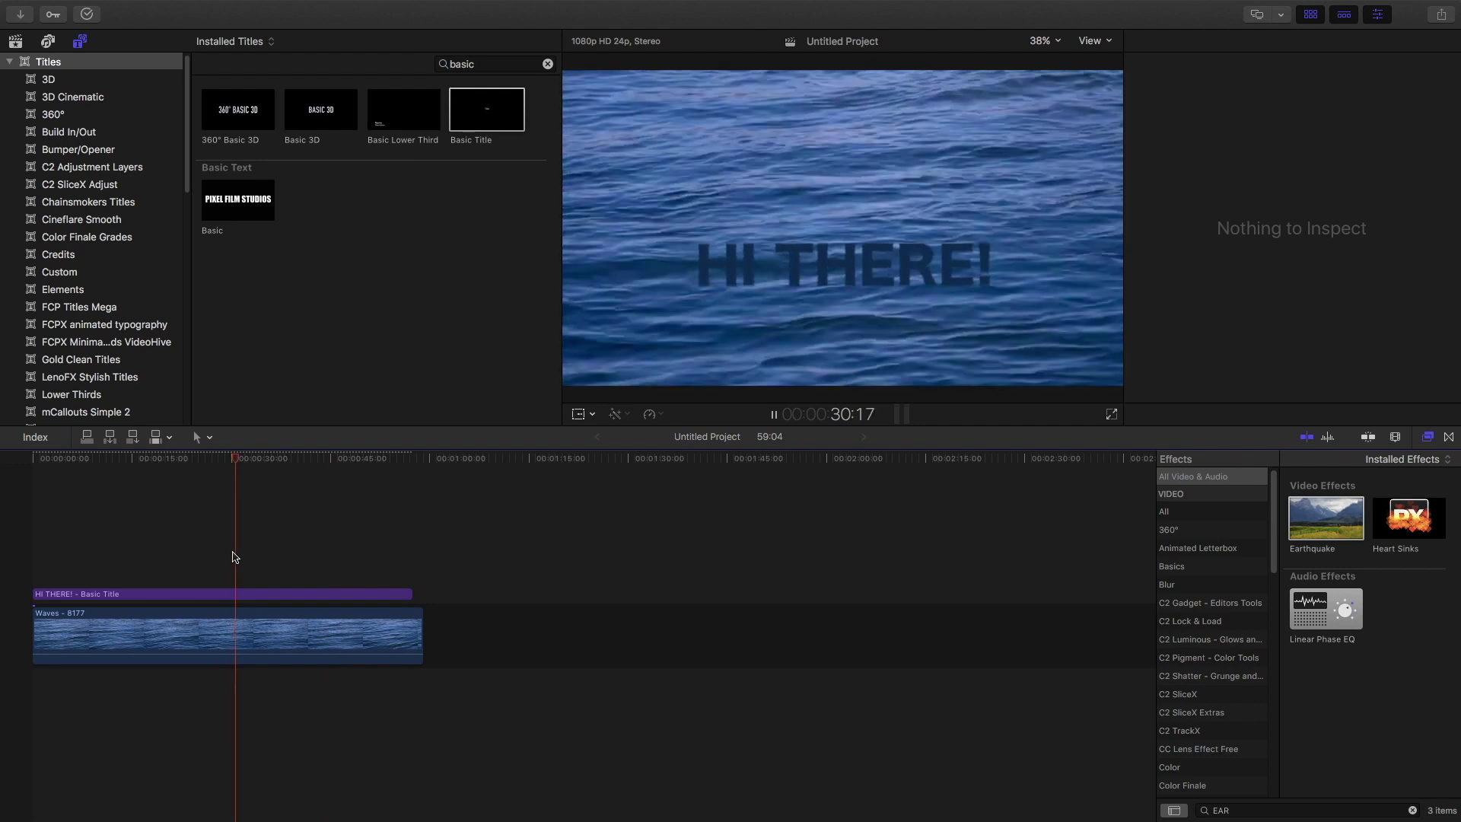
Lower the Earthquake Amount to 11.38, preview the gentler shake, and close the Effects browser.
{"action": "key", "text": "space"}
{"action": "left_click", "coordinate": [293, 598]}
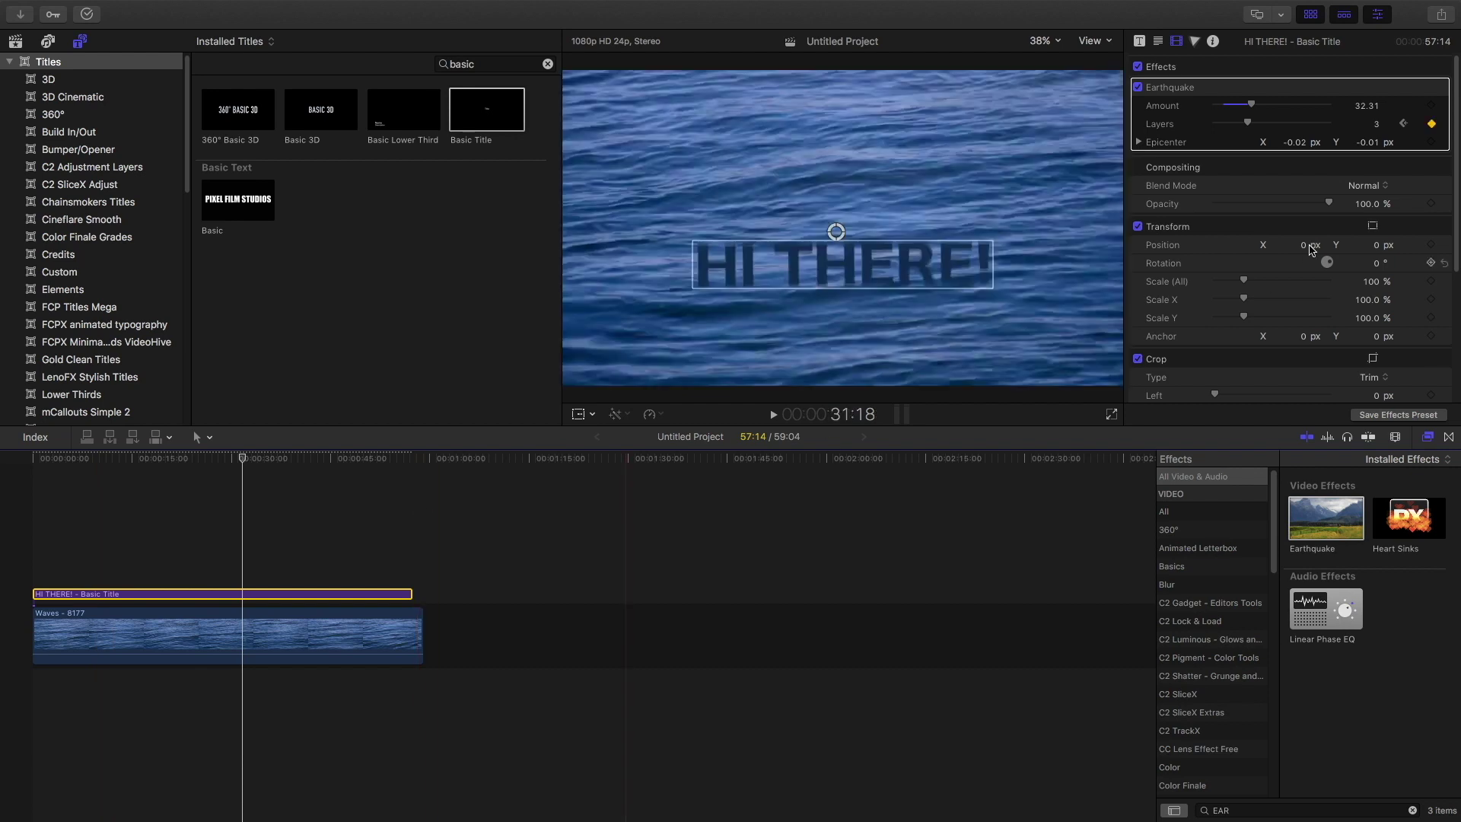
{"action": "left_click", "coordinate": [44, 492]}
{"action": "key", "text": "space"}
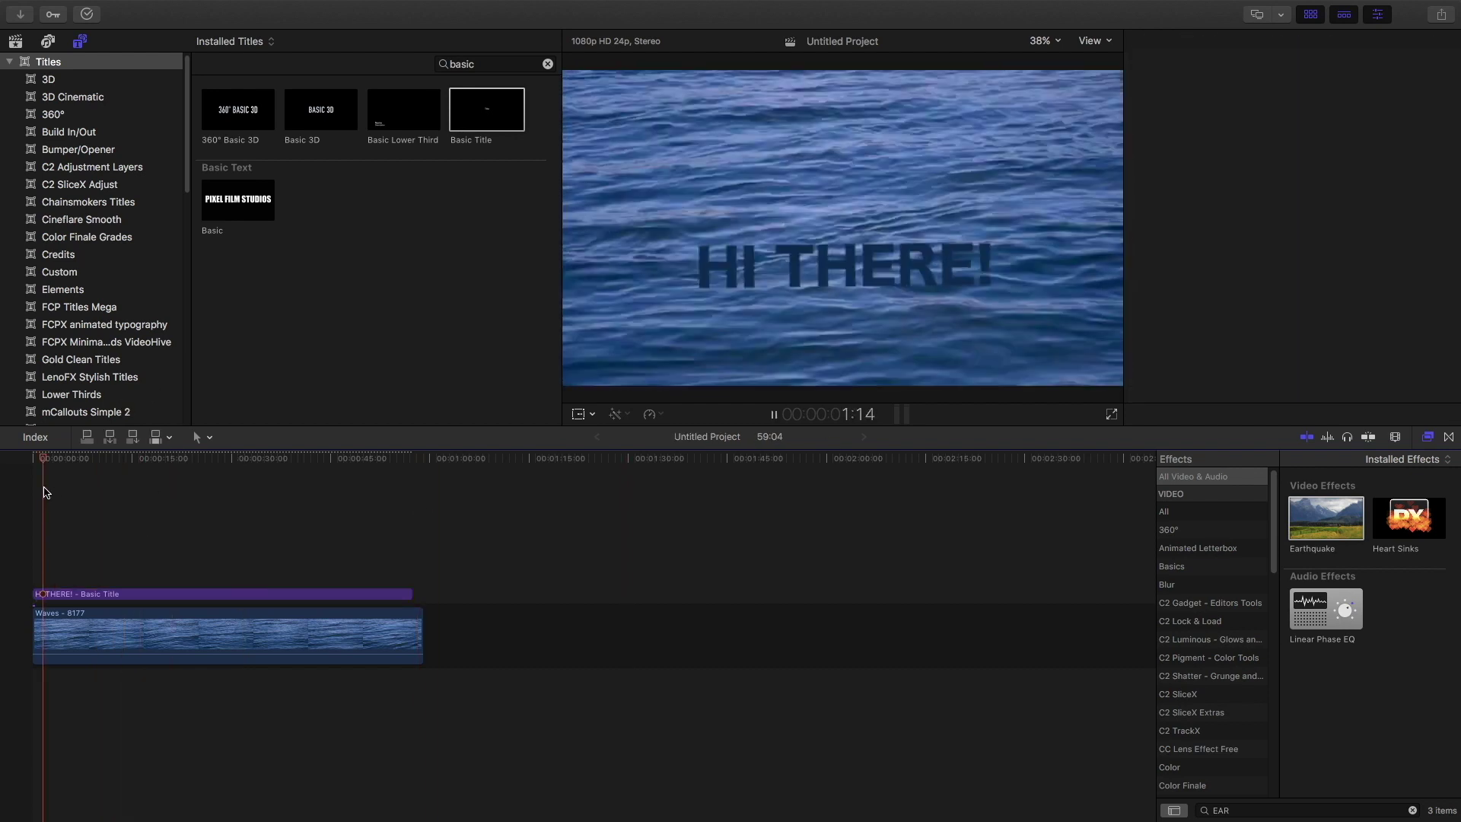
{"action": "left_click", "coordinate": [76, 594]}
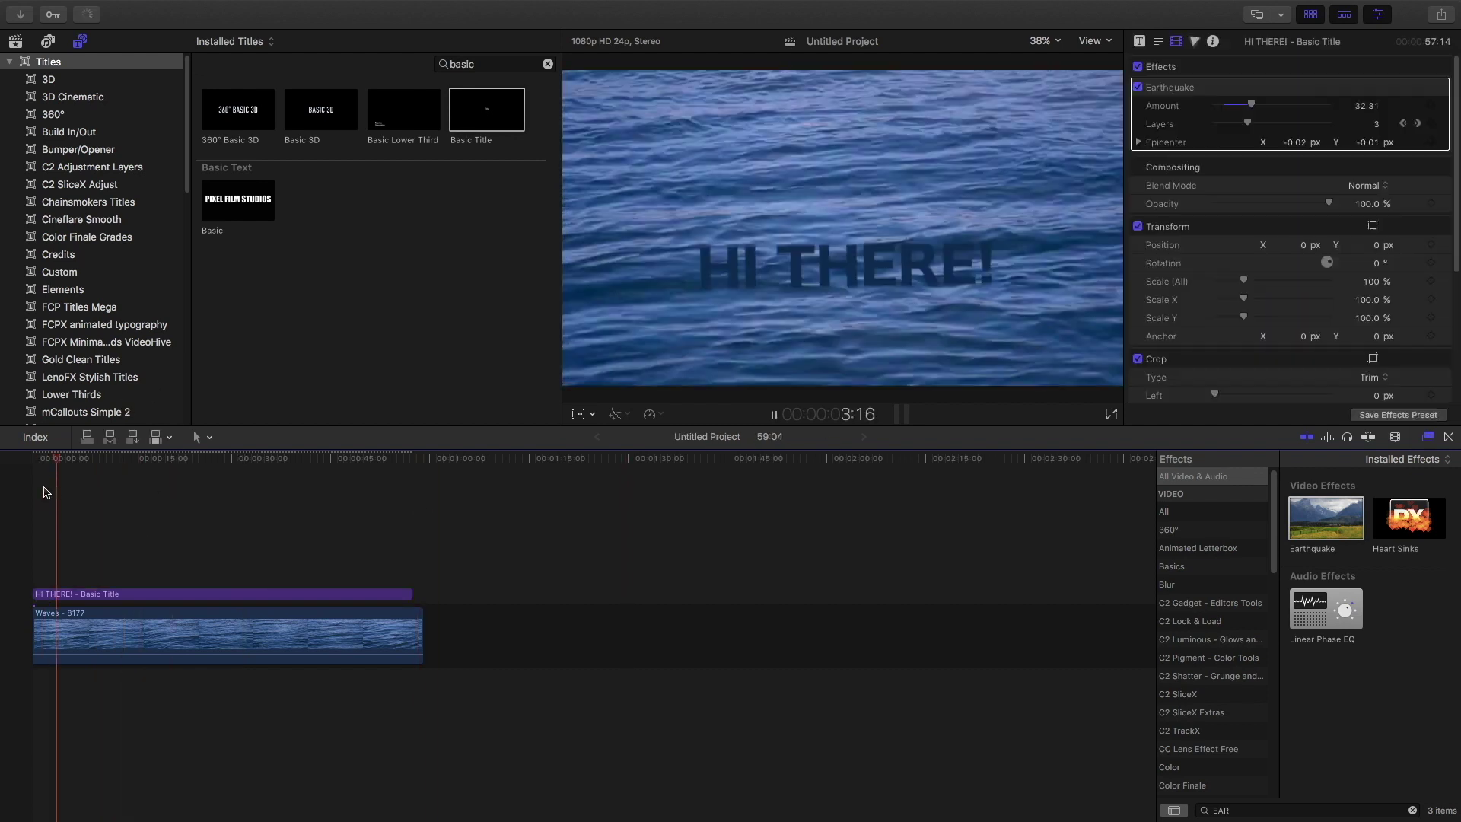
{"action": "key", "text": "space"}
{"action": "left_click", "coordinate": [238, 598]}
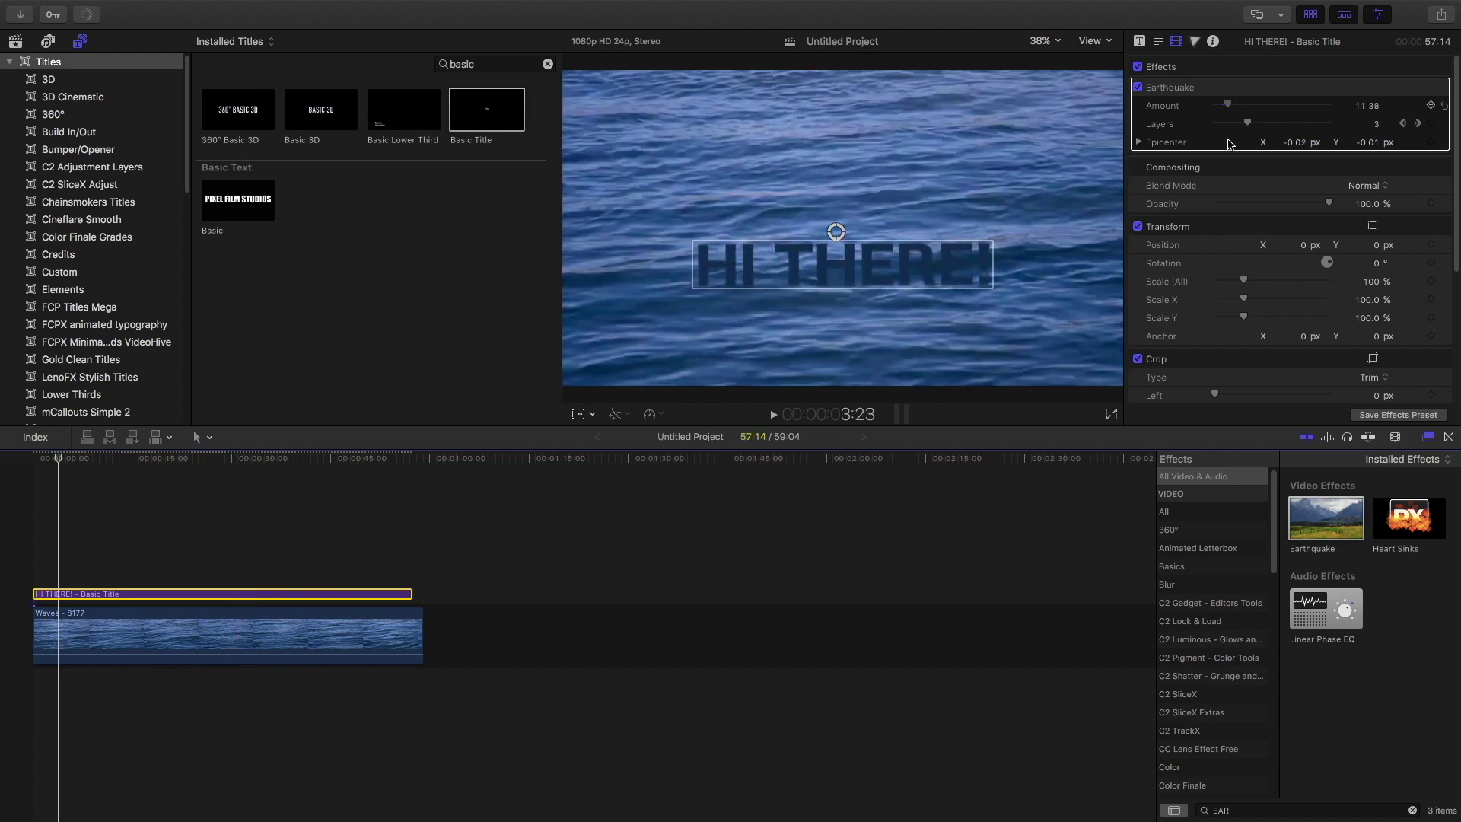
{"action": "left_click", "coordinate": [57, 511]}
{"action": "key", "text": "space"}
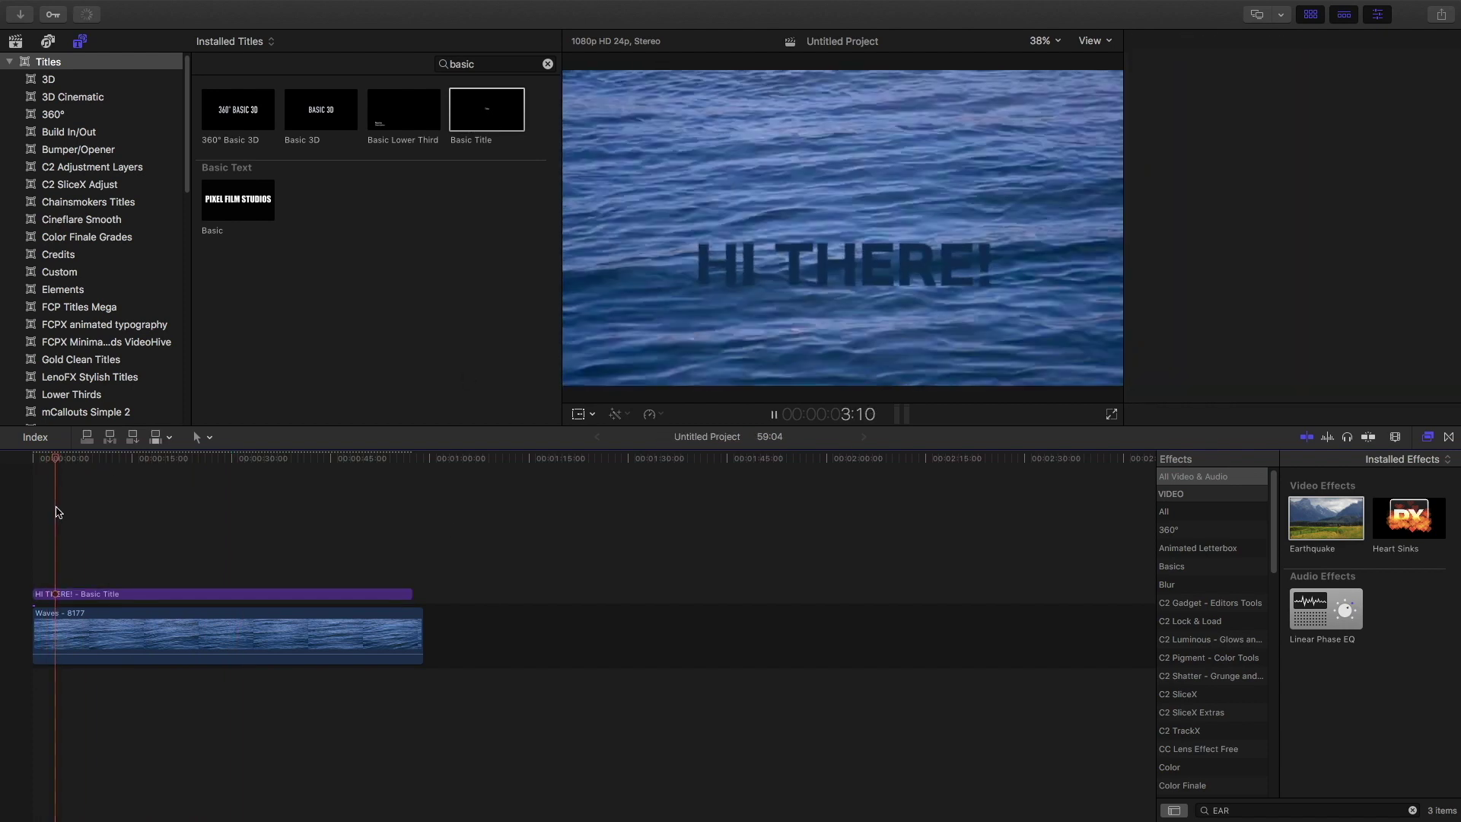
{"action": "key", "text": "super+4"}
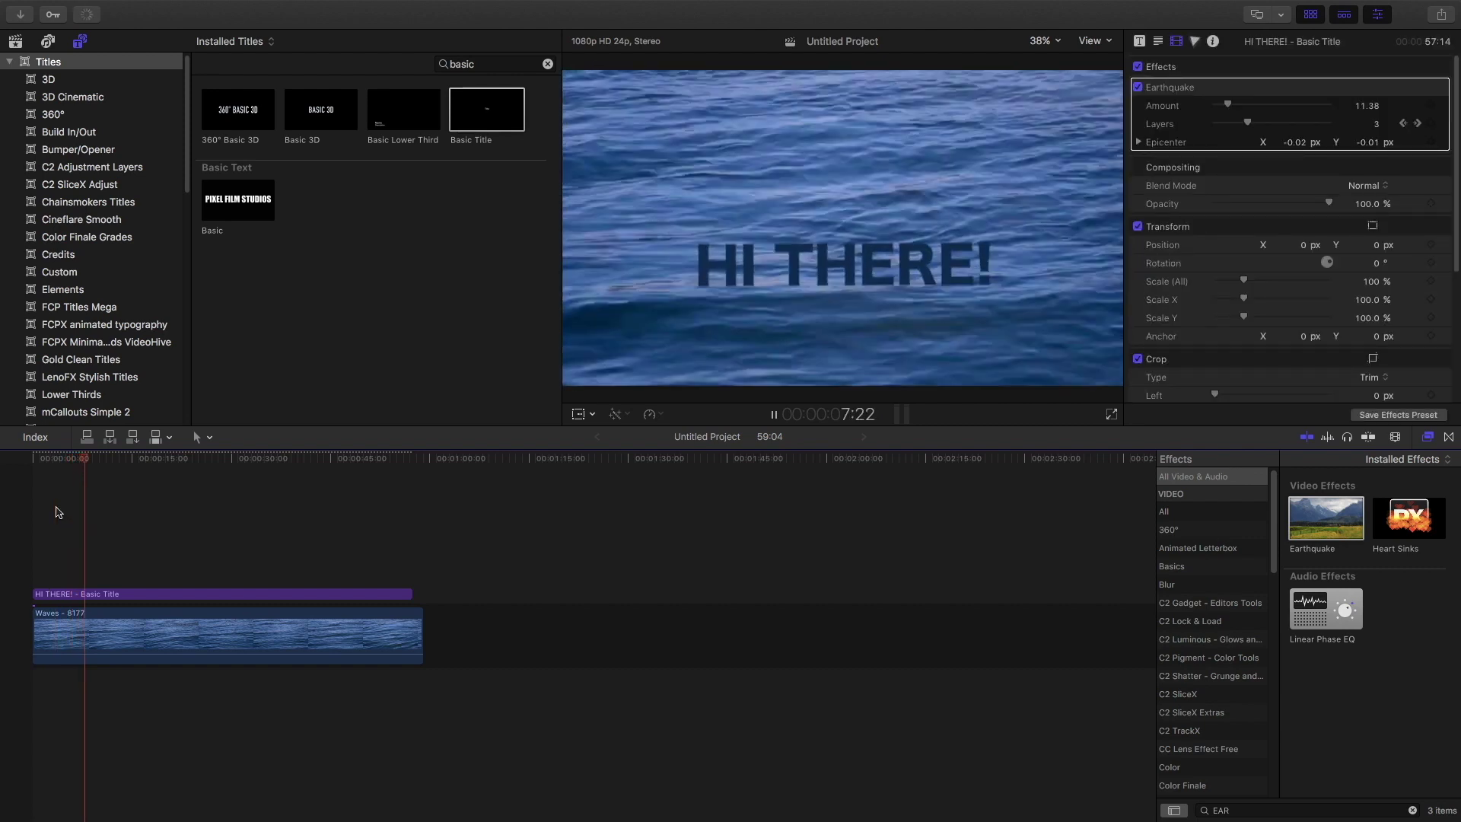
{"action": "key", "text": "space"}
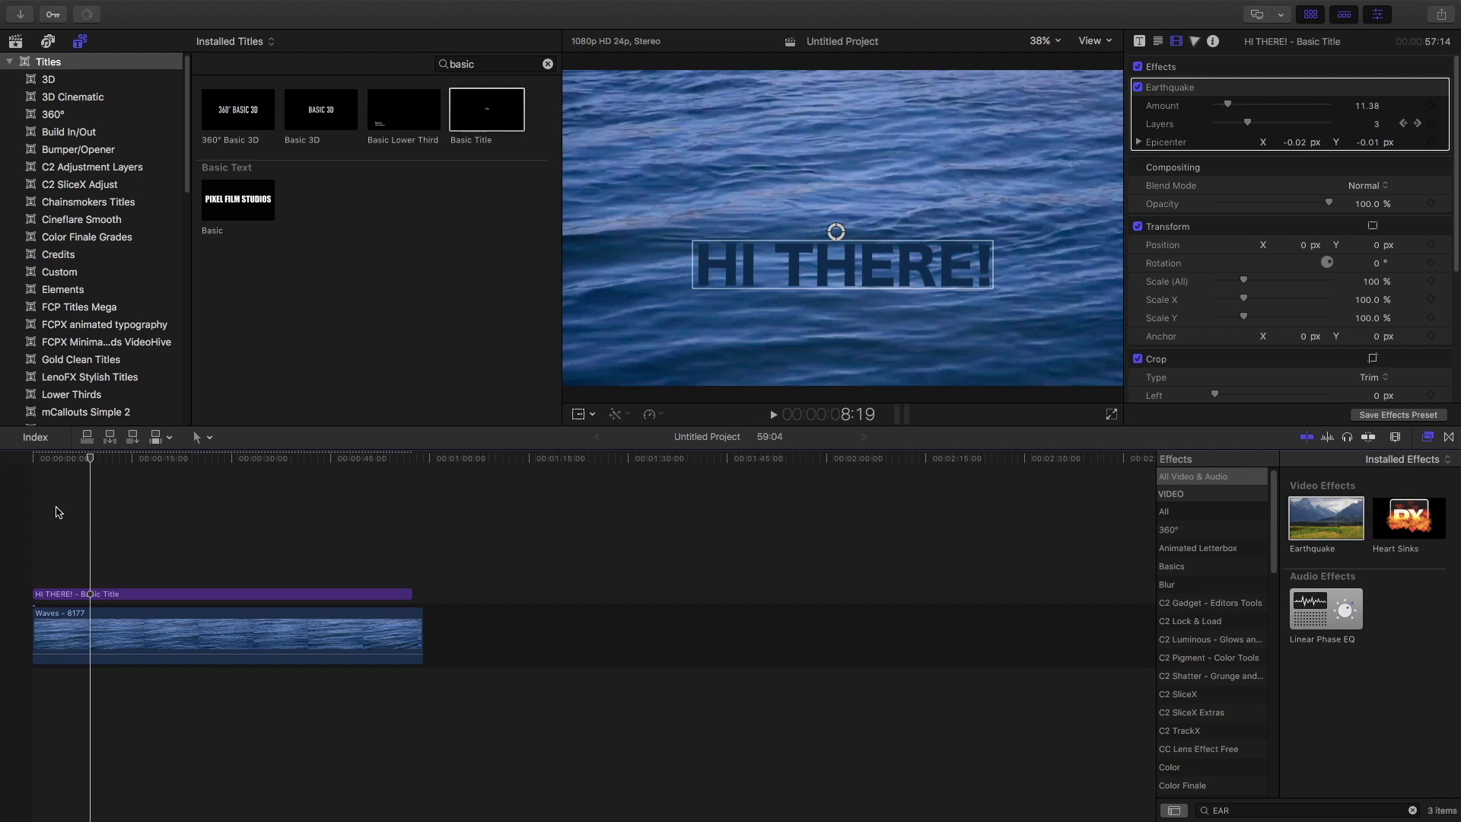
{"action": "left_click", "coordinate": [1431, 437]}
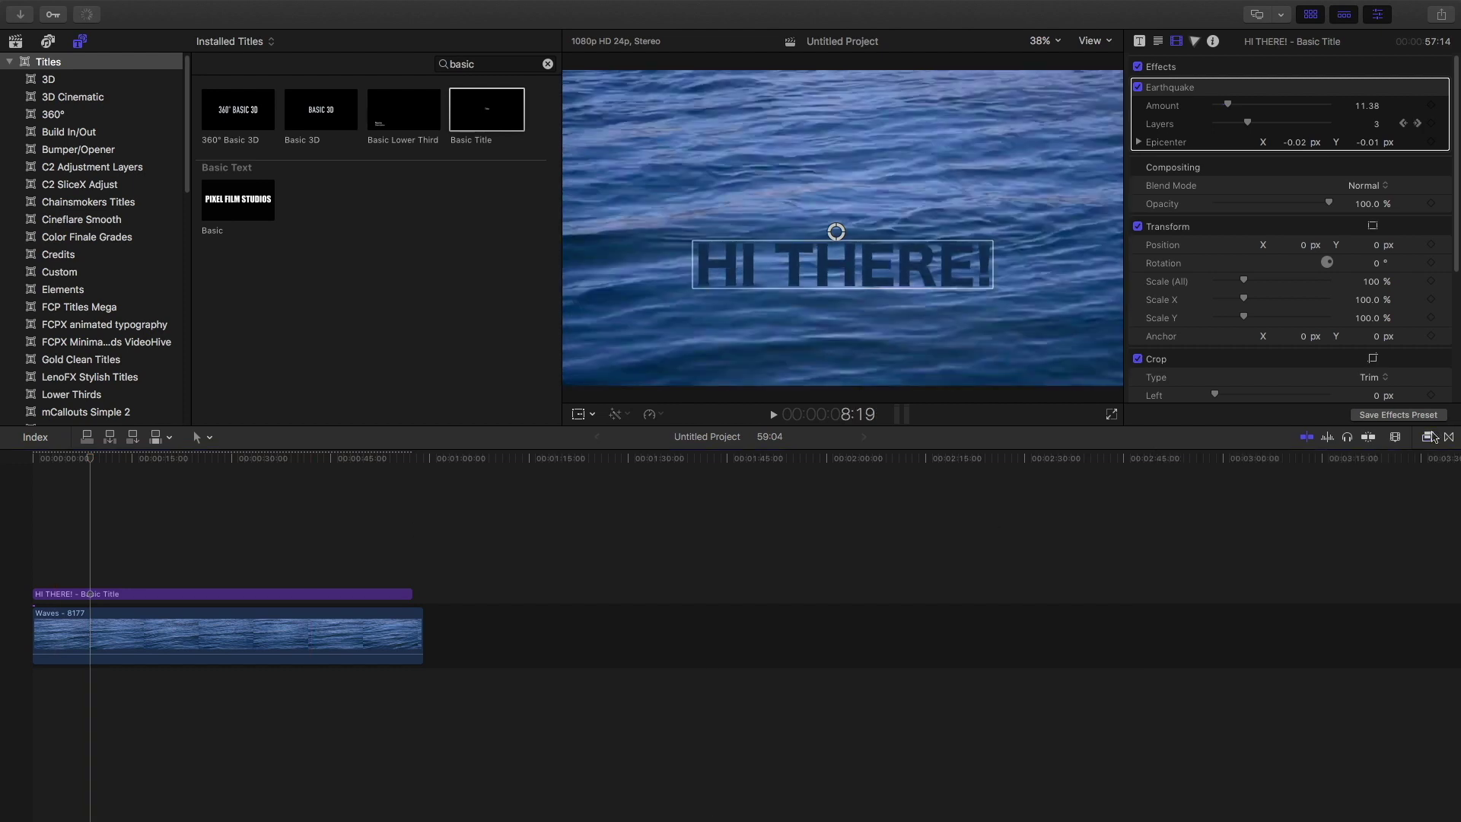
Add Float 01 from the Wiggle Sample Pack above the title and preview it.
{"action": "scroll", "coordinate": [86, 193], "scroll_direction": "down", "scroll_amount": 15}
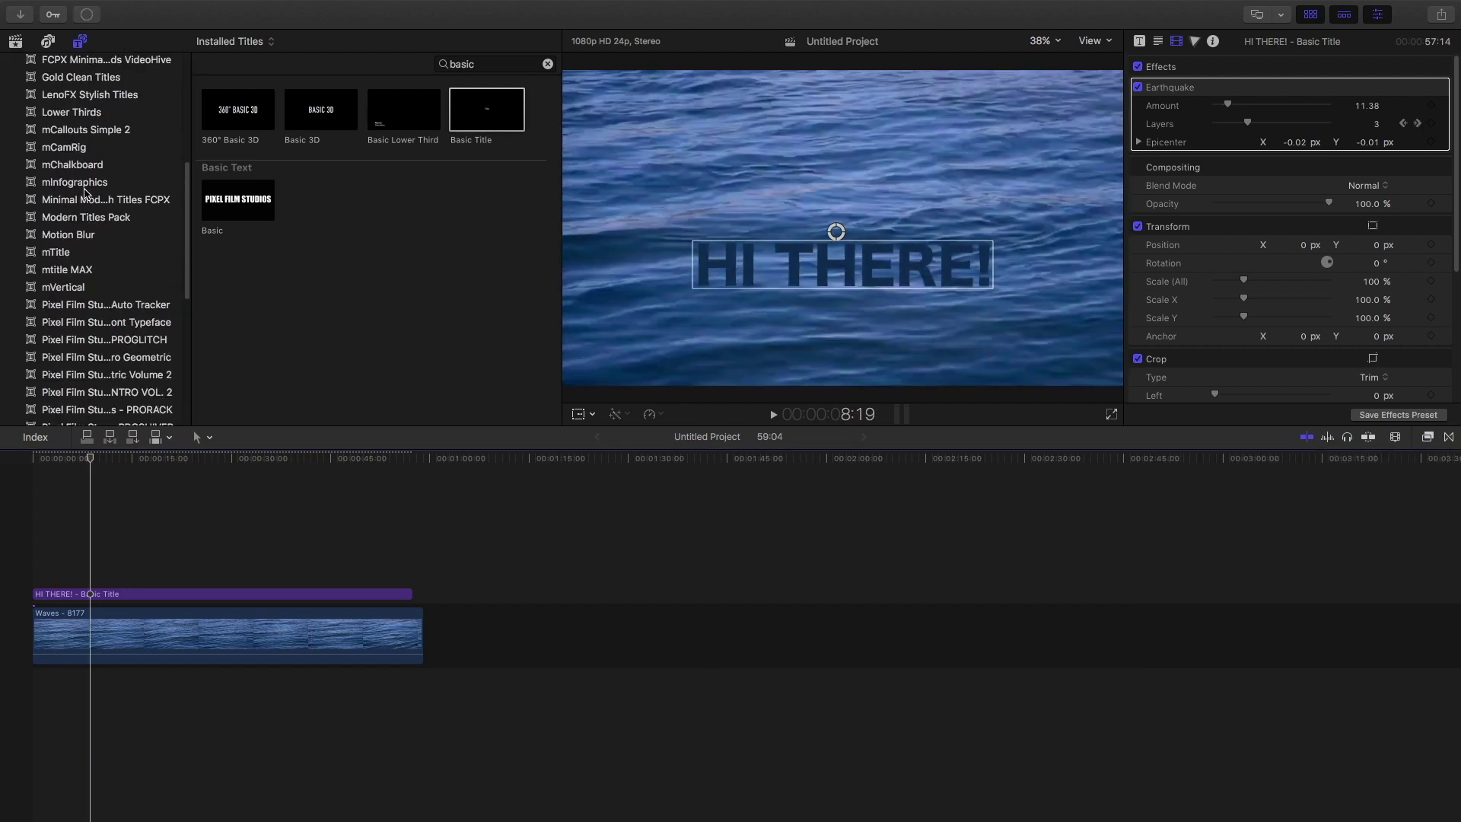
{"action": "scroll", "coordinate": [86, 192], "scroll_direction": "down", "scroll_amount": 5}
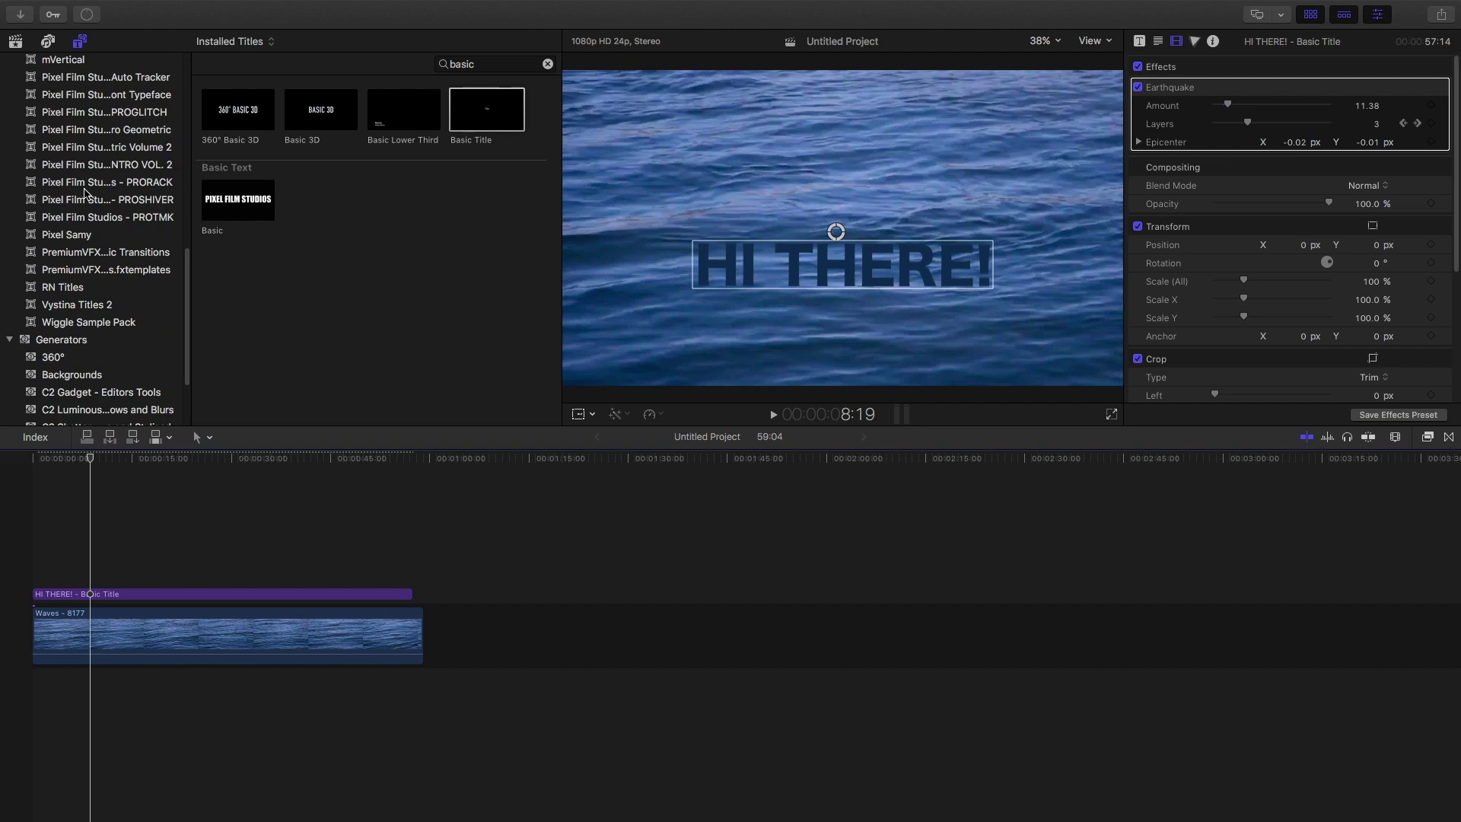
{"action": "left_click", "coordinate": [103, 322]}
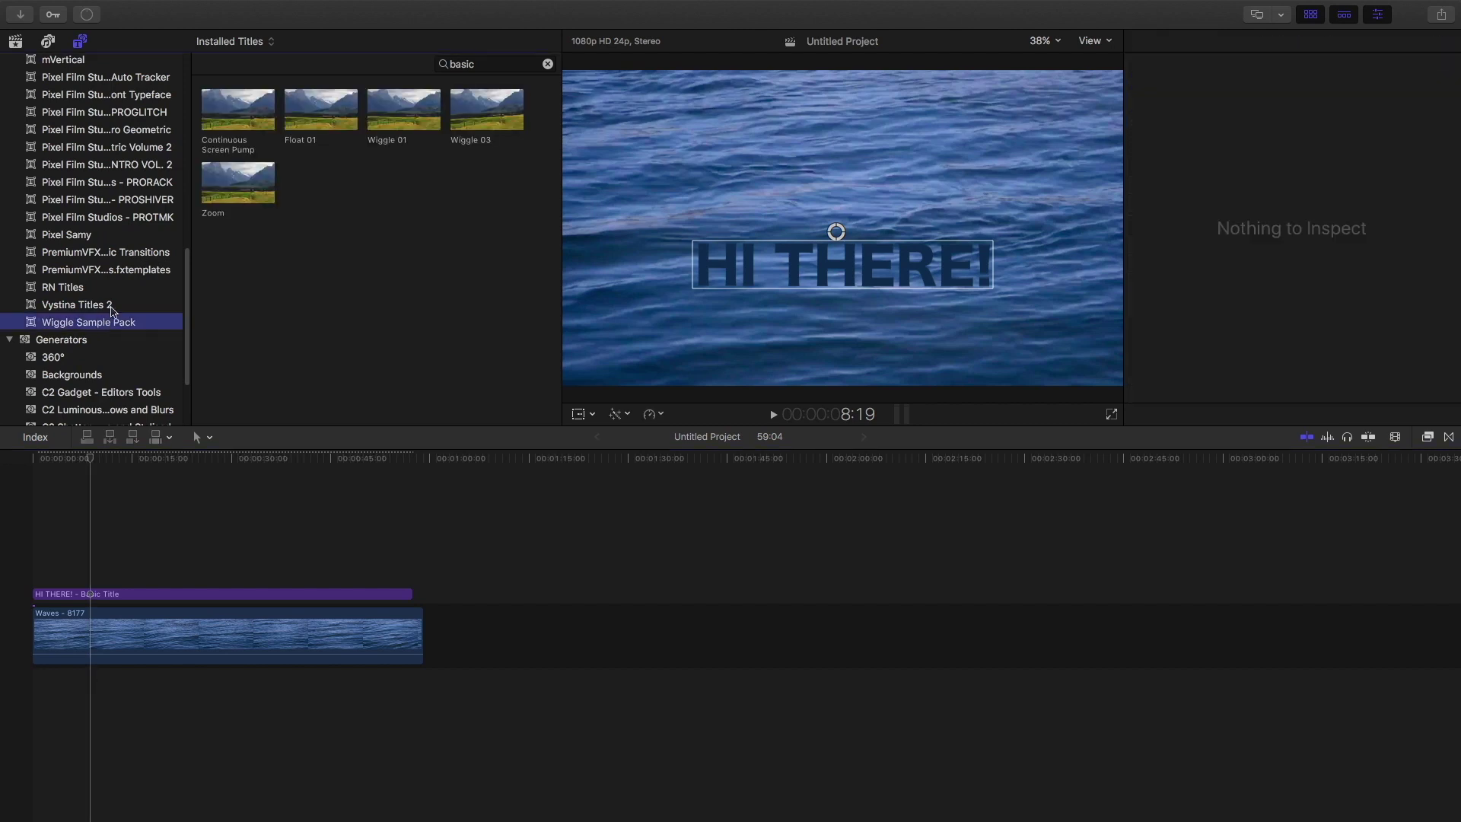
{"action": "left_click_drag", "start_coordinate": [324, 119], "coordinate": [36, 575]}
{"action": "left_click", "coordinate": [69, 473]}
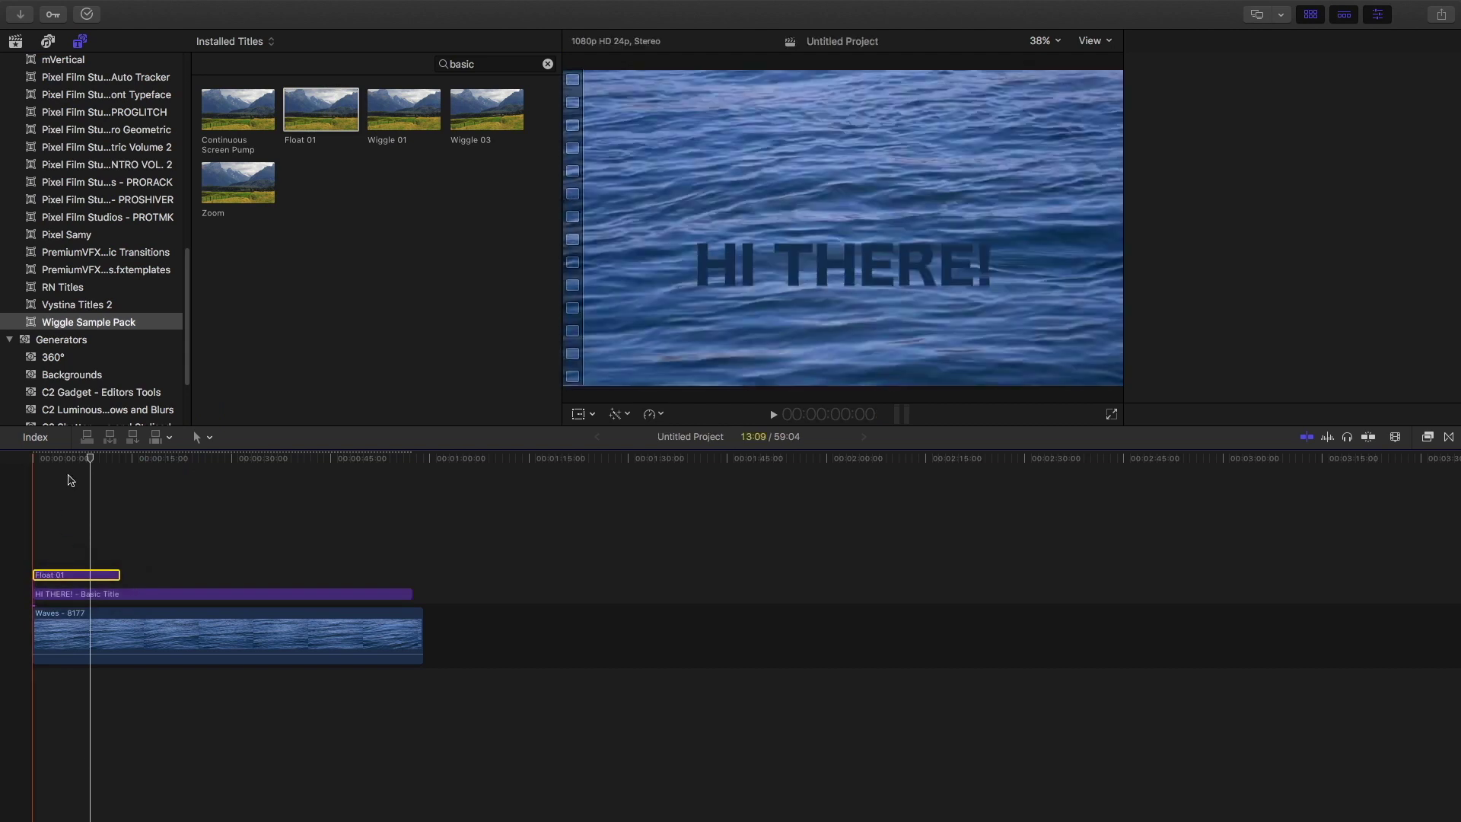
{"action": "key", "text": "space"}
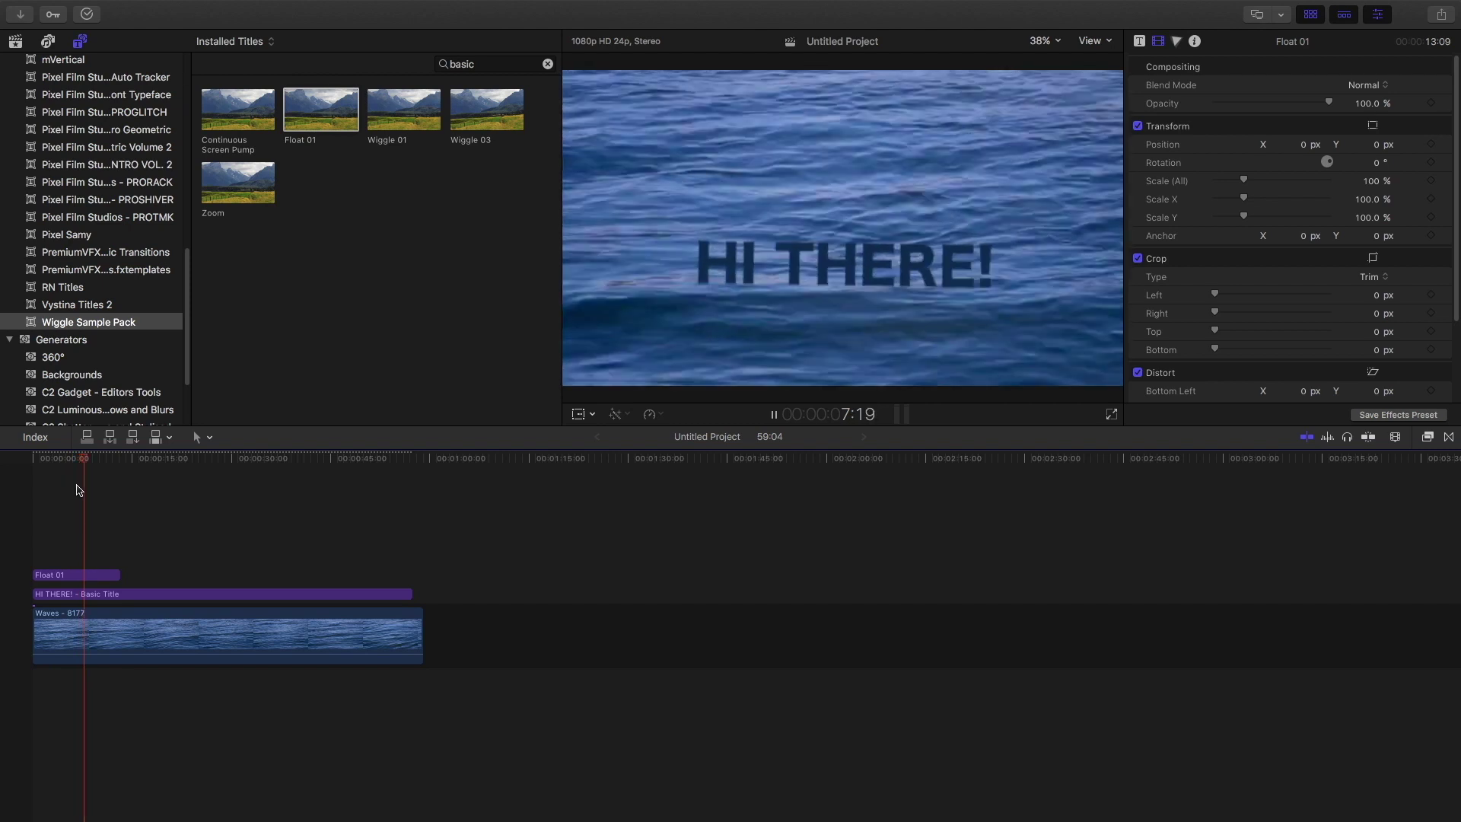
Stretch Float 01 to end with the title clip near 57:17 and review its settings.
{"action": "key", "text": "space"}
{"action": "left_click_drag", "start_coordinate": [120, 579], "coordinate": [407, 580]}
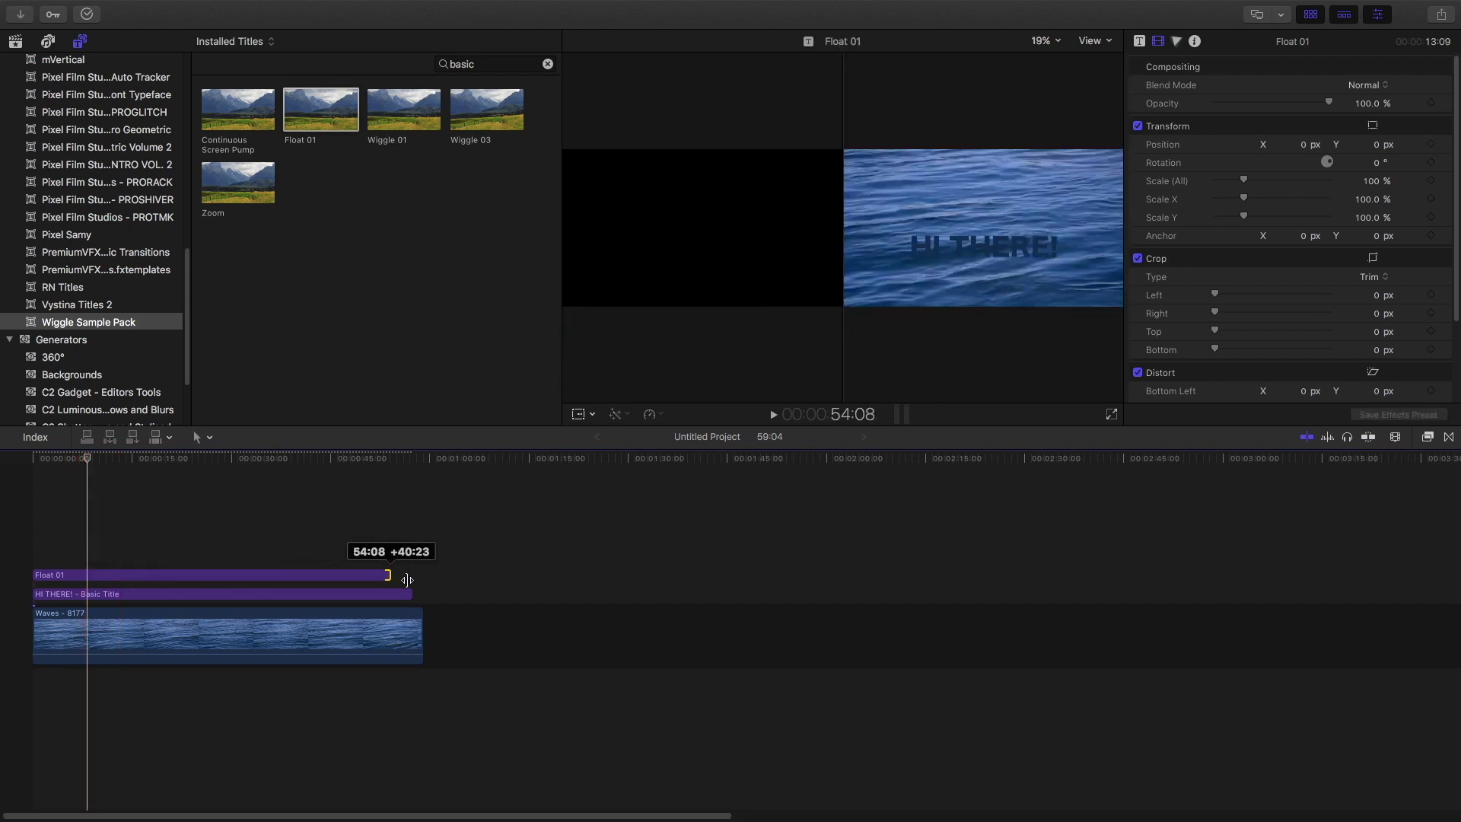
{"action": "left_click", "coordinate": [188, 486]}
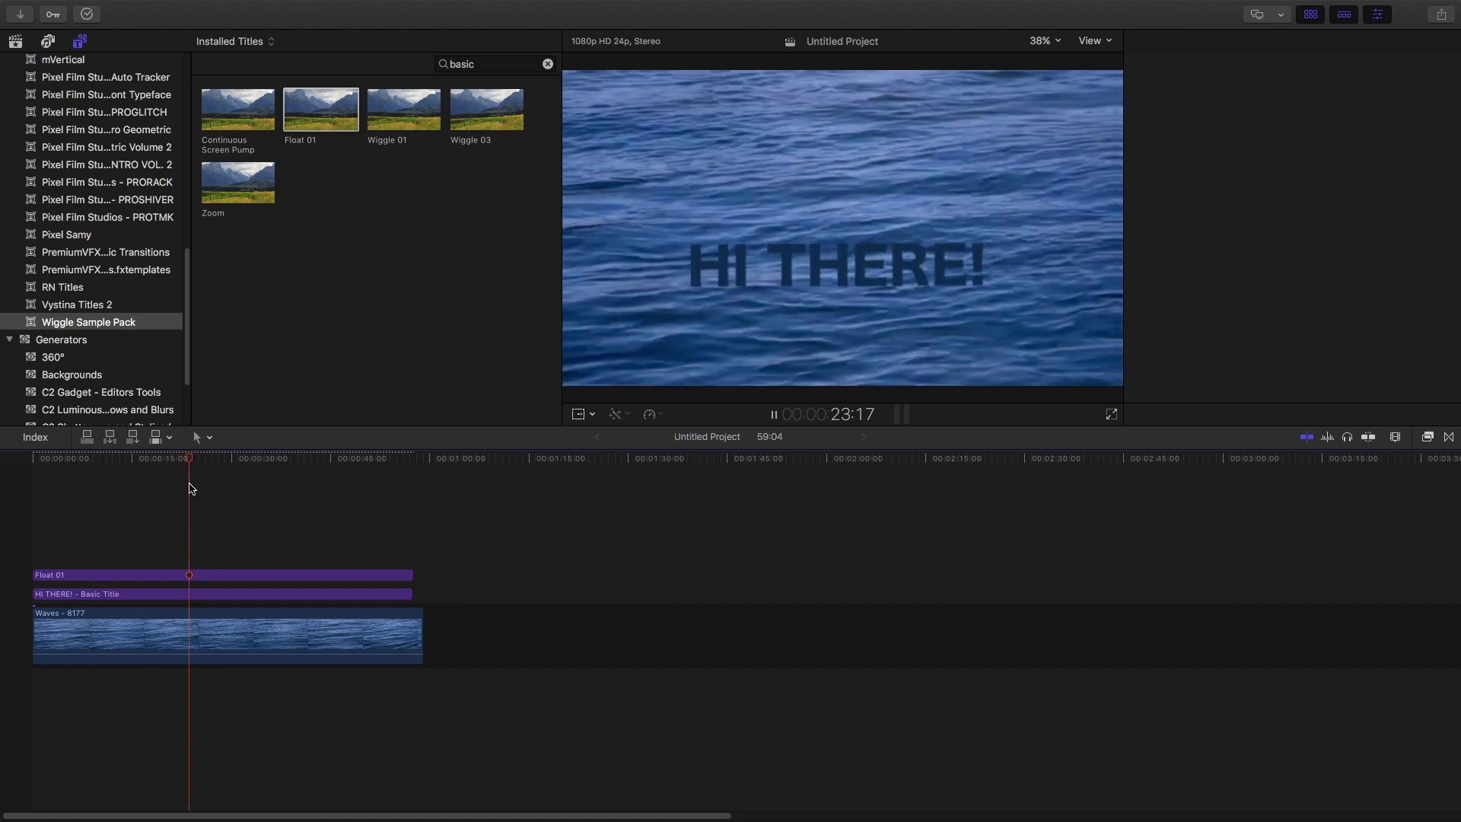
{"action": "key", "text": "super+4"}
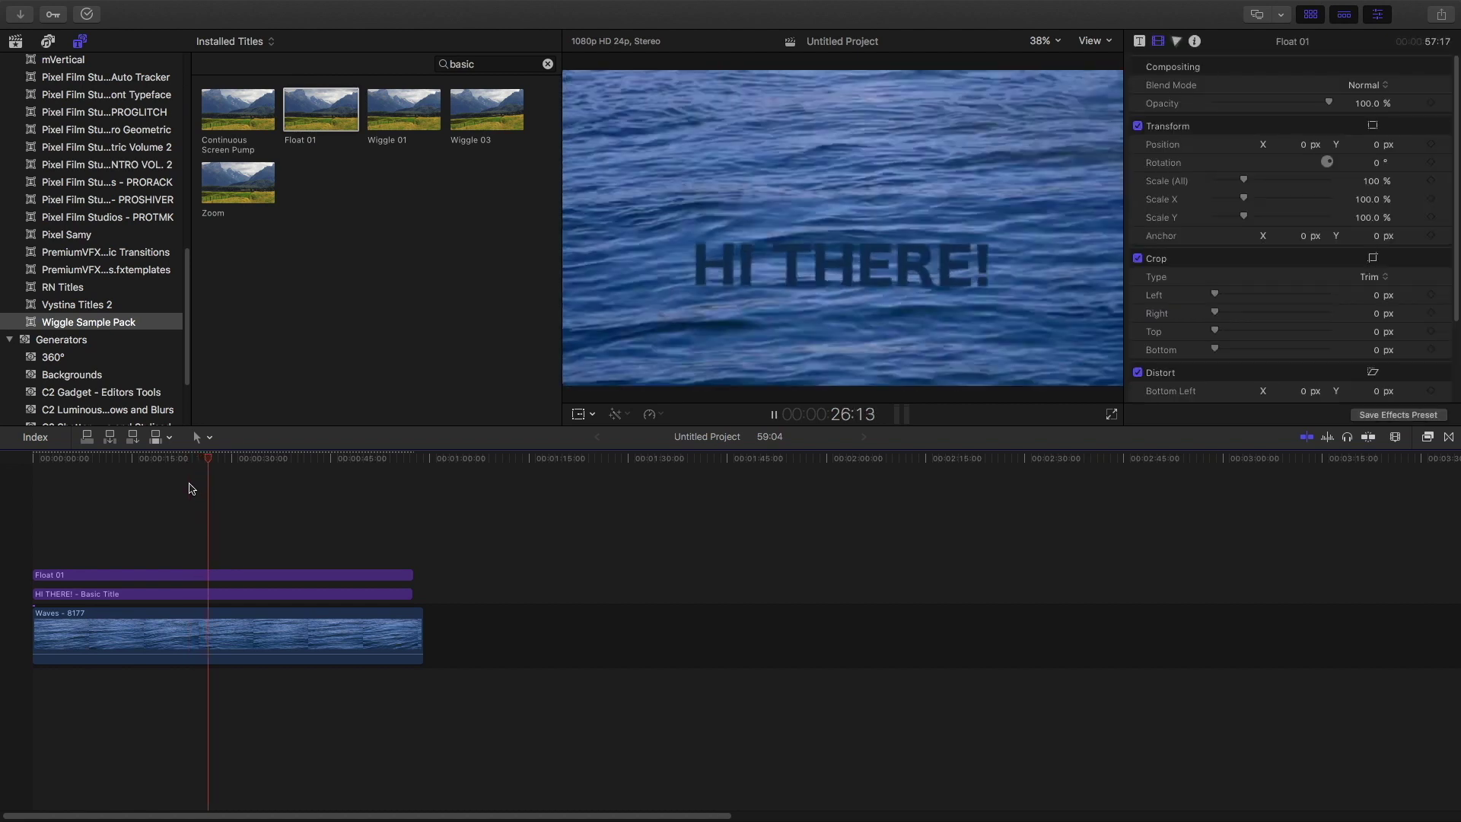